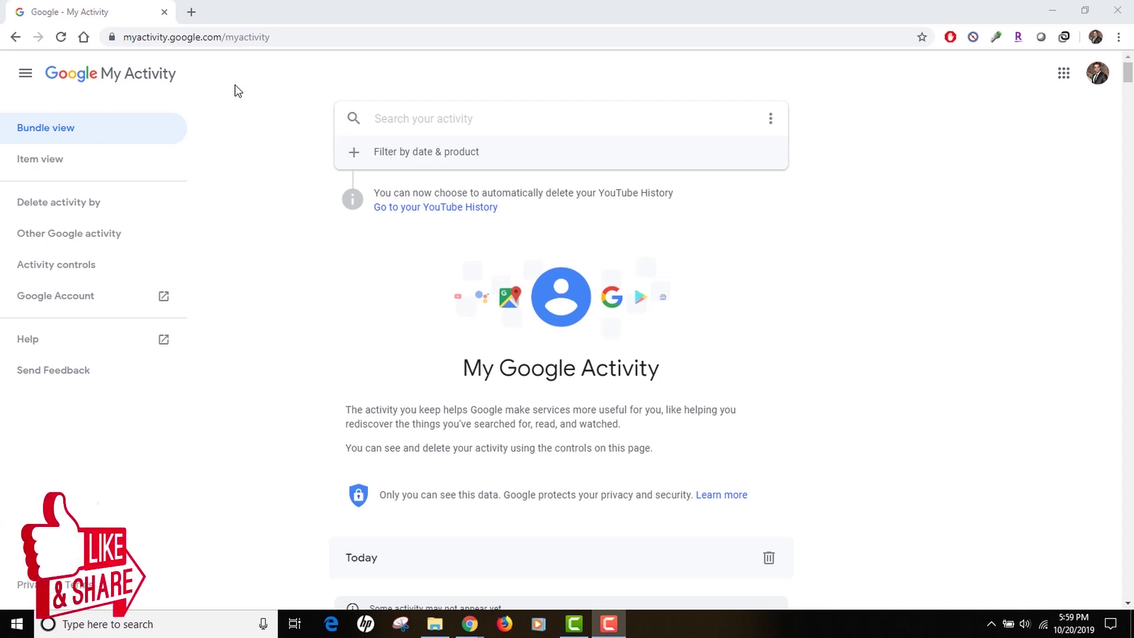
- Scroll down the Bundle view to today's Wish card and open its options menu
left_click(839, 401)
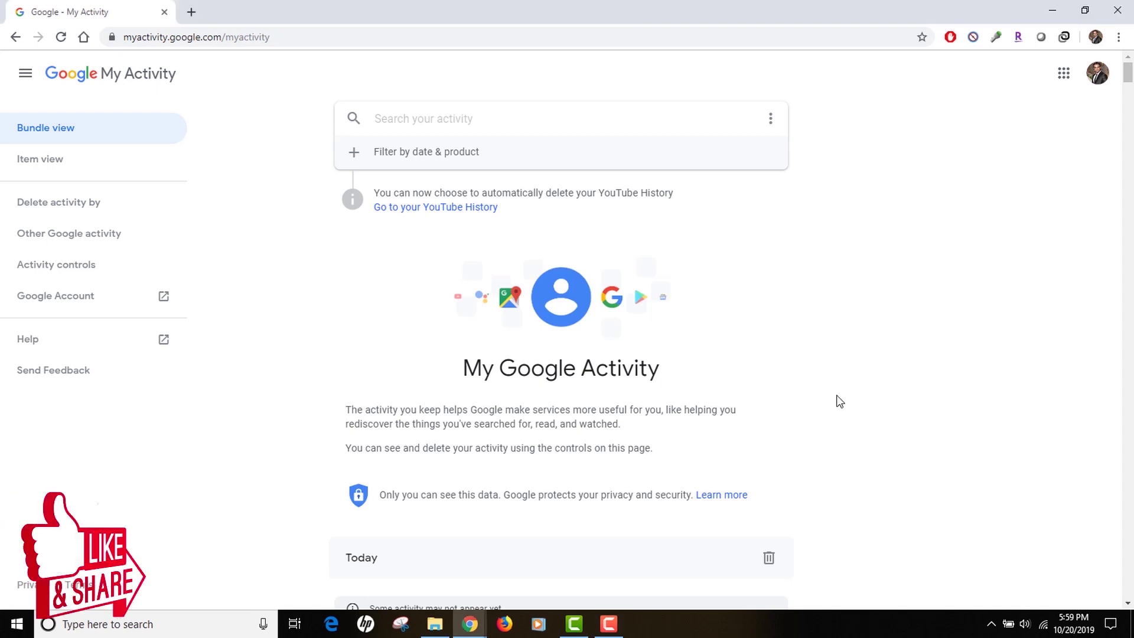
scroll(839, 401, "down", 4)
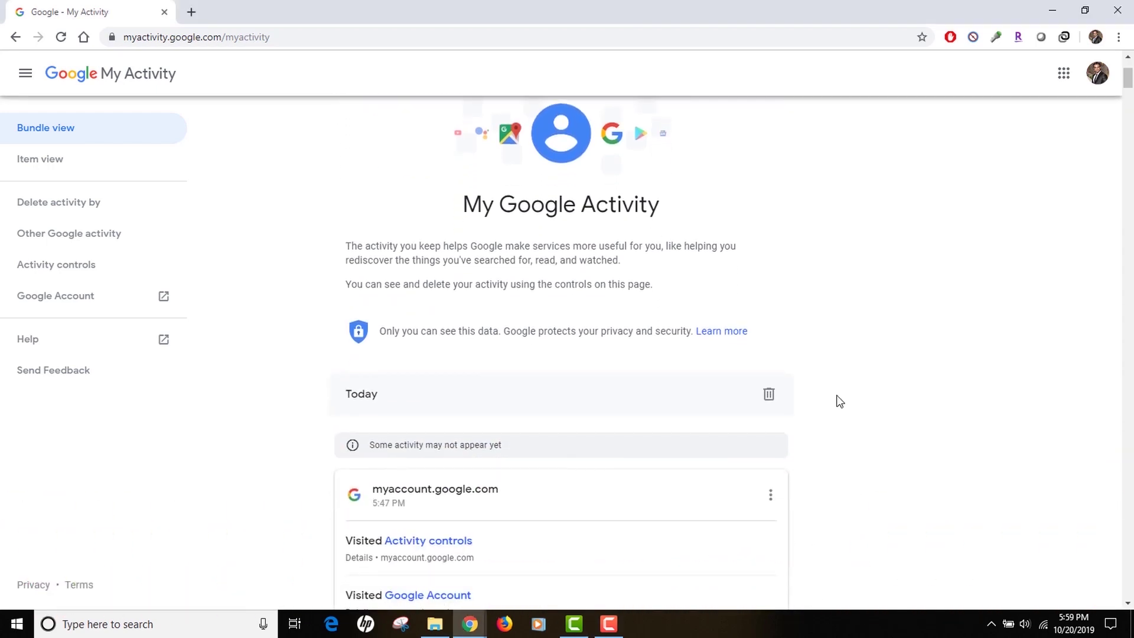
scroll(839, 401, "down", 1)
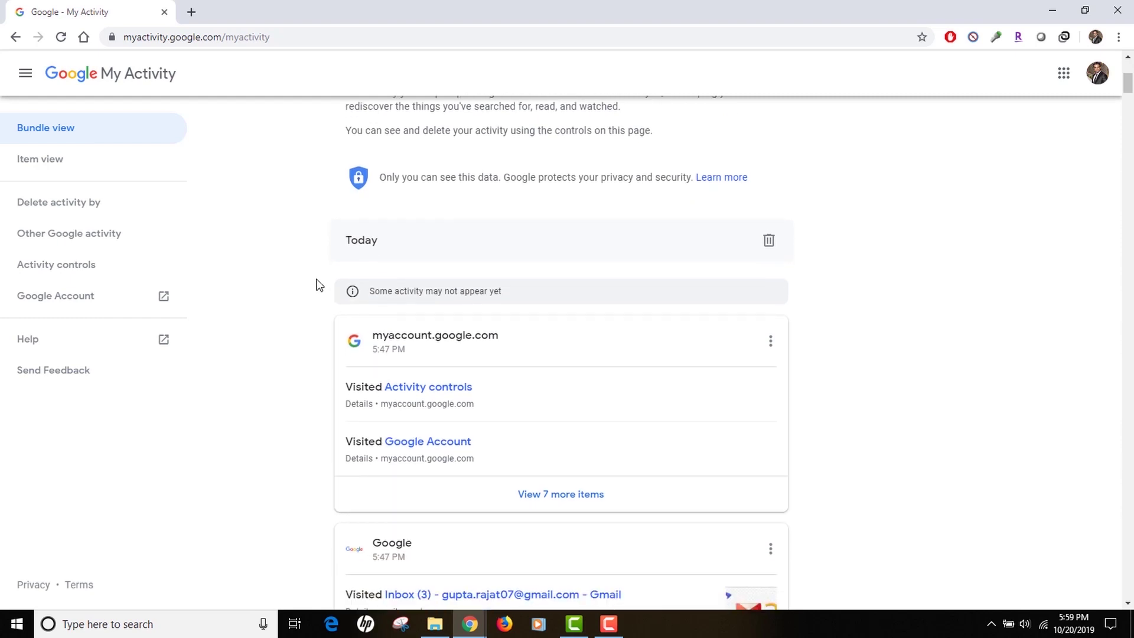
scroll(319, 284, "down", 2)
scroll(319, 285, "down", 8)
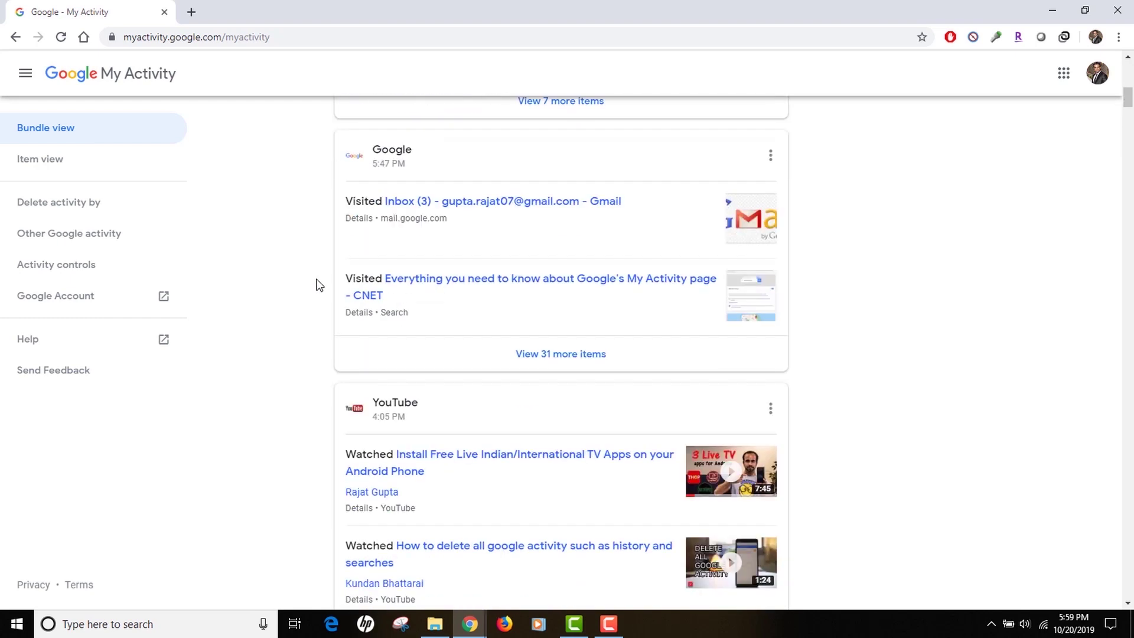
scroll(319, 284, "down", 8)
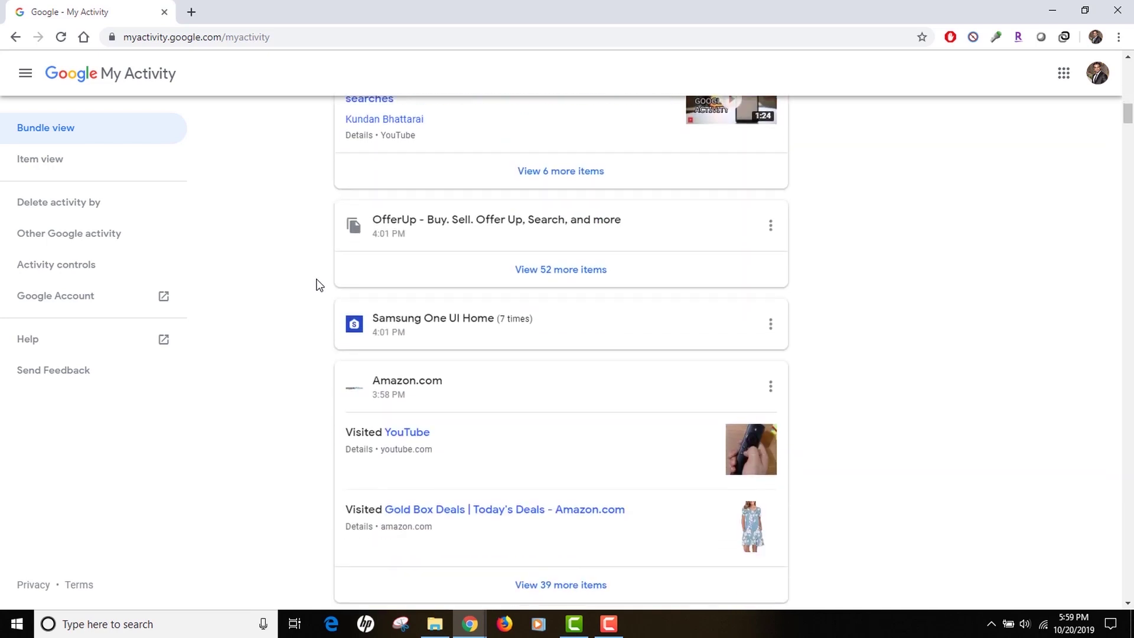
scroll(319, 285, "down", 5)
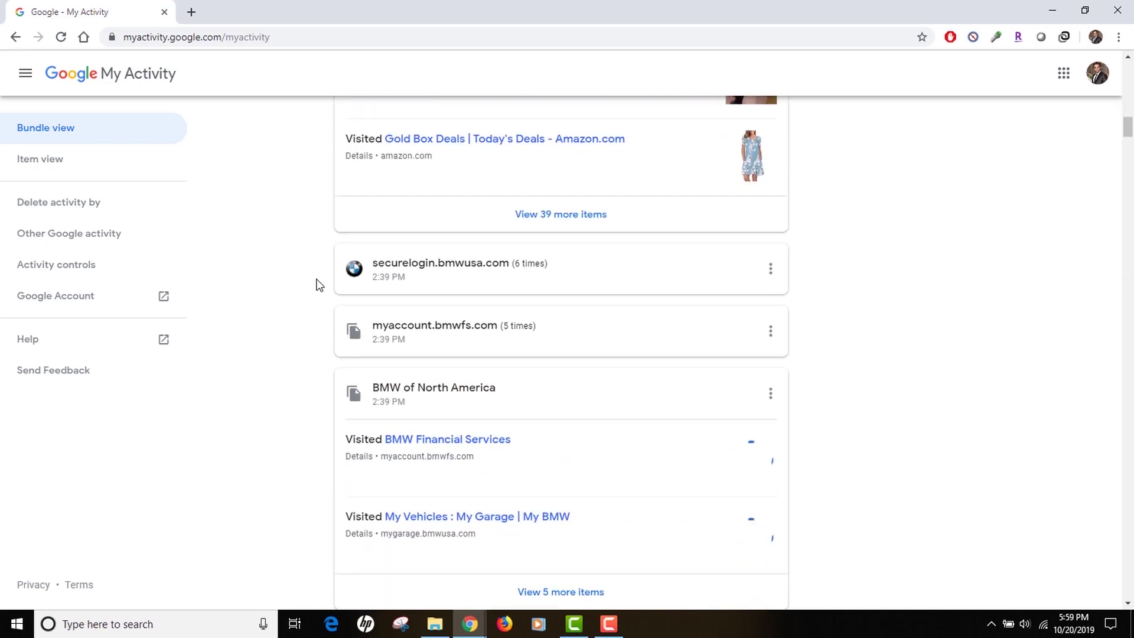
scroll(314, 284, "up", 5)
scroll(315, 283, "down", 5)
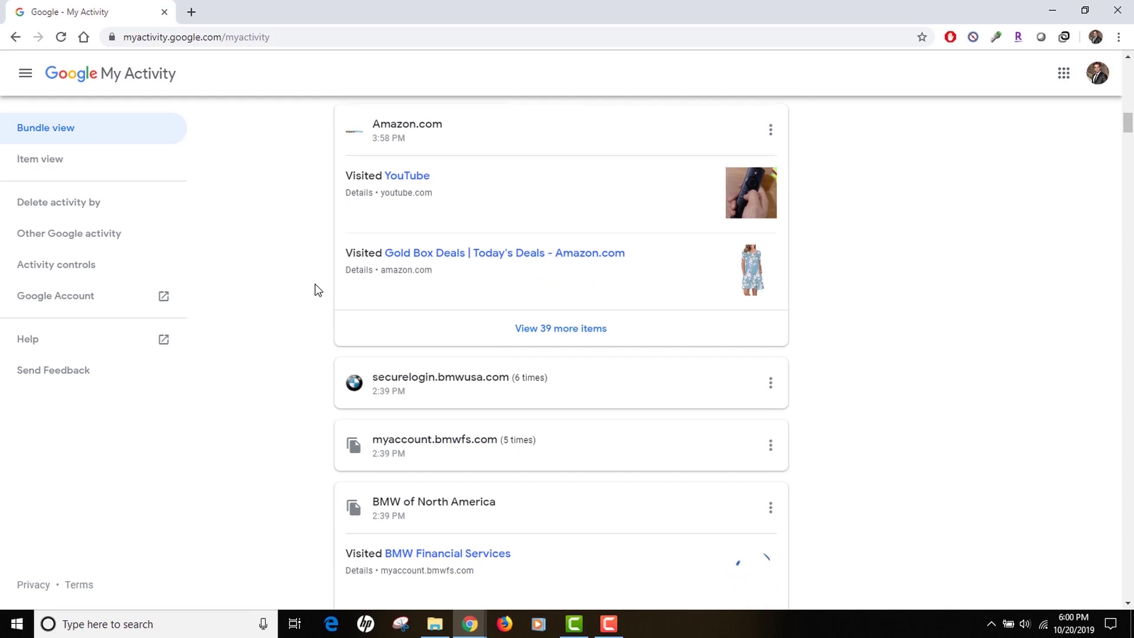
scroll(314, 284, "down", 12)
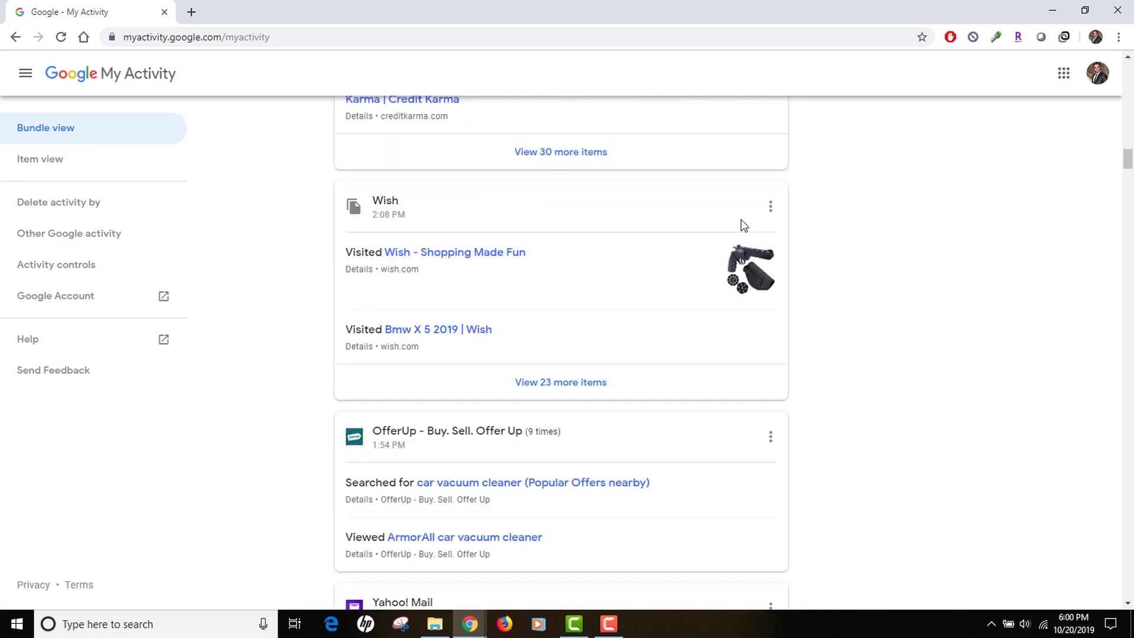
left_click(771, 208)
- Open the Wish bundle's details and delete all 25 of its wish.com items
left_click(792, 244)
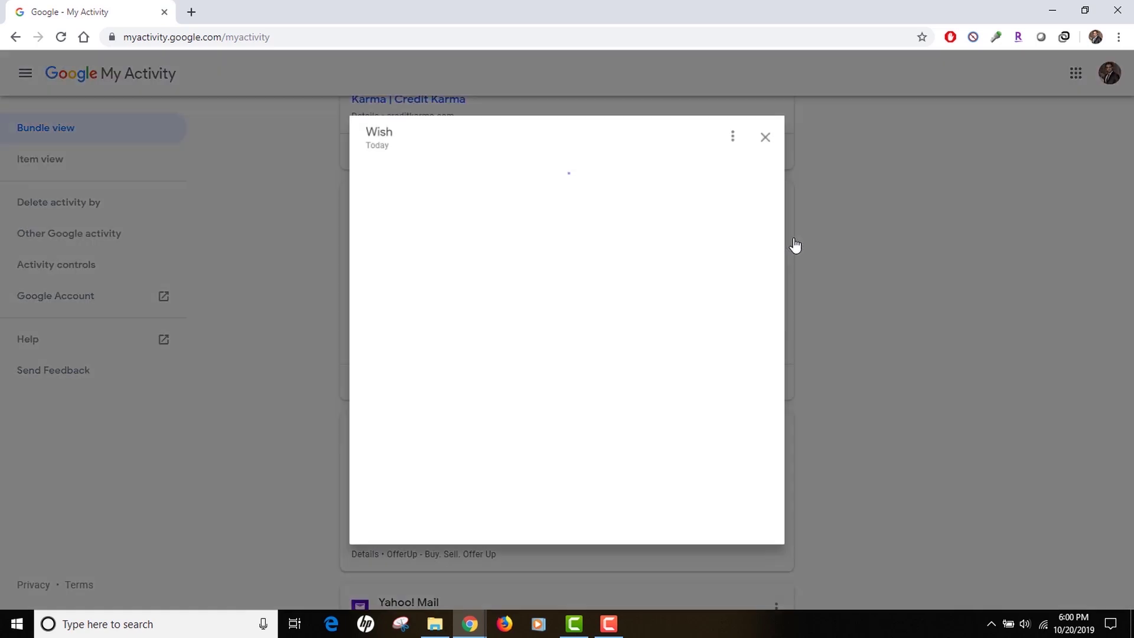
scroll(591, 394, "down", 8)
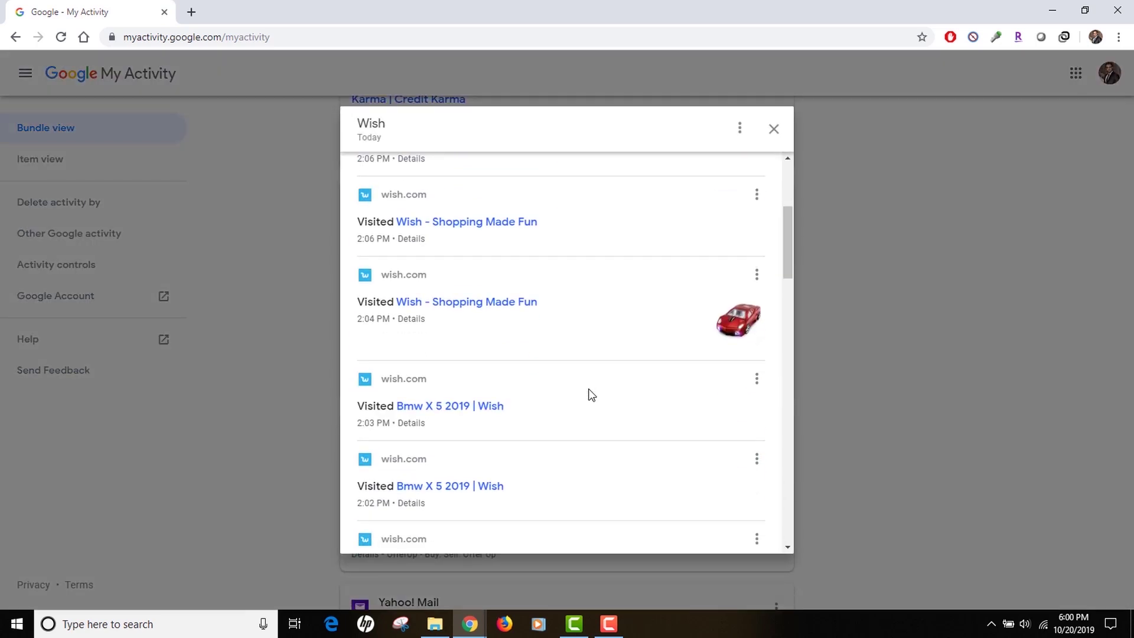
scroll(591, 395, "down", 10)
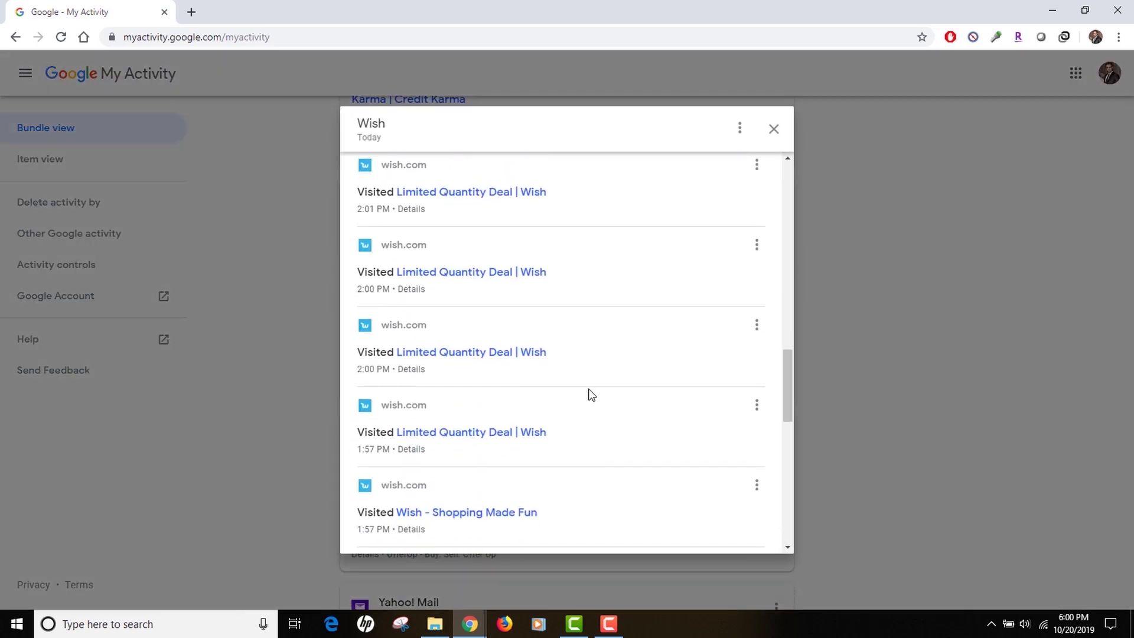
left_click(741, 132)
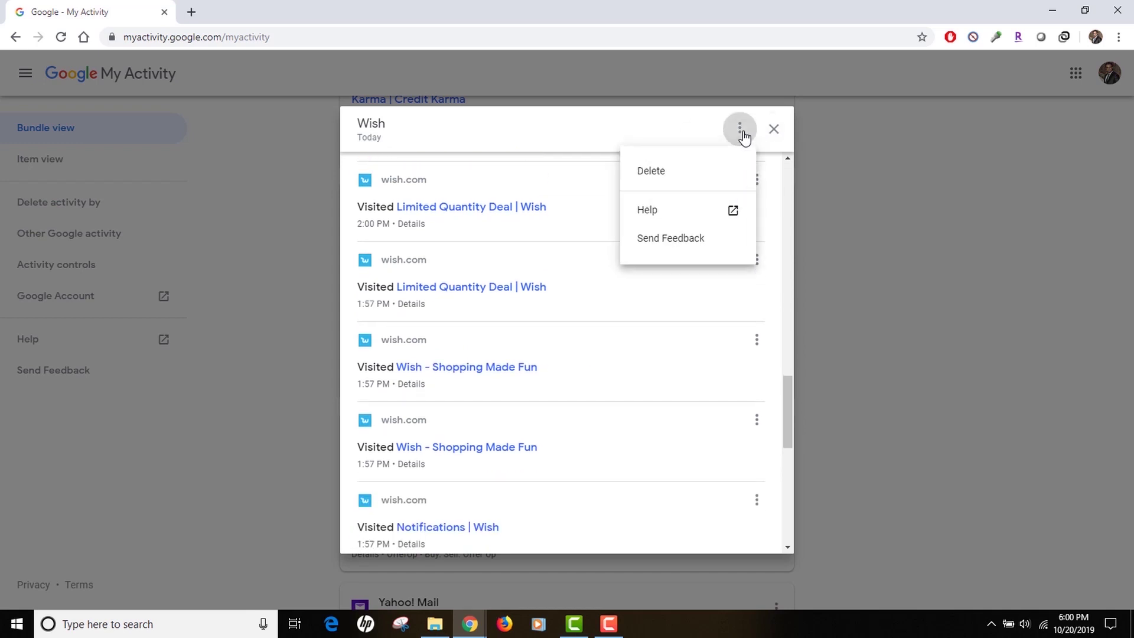
left_click(668, 176)
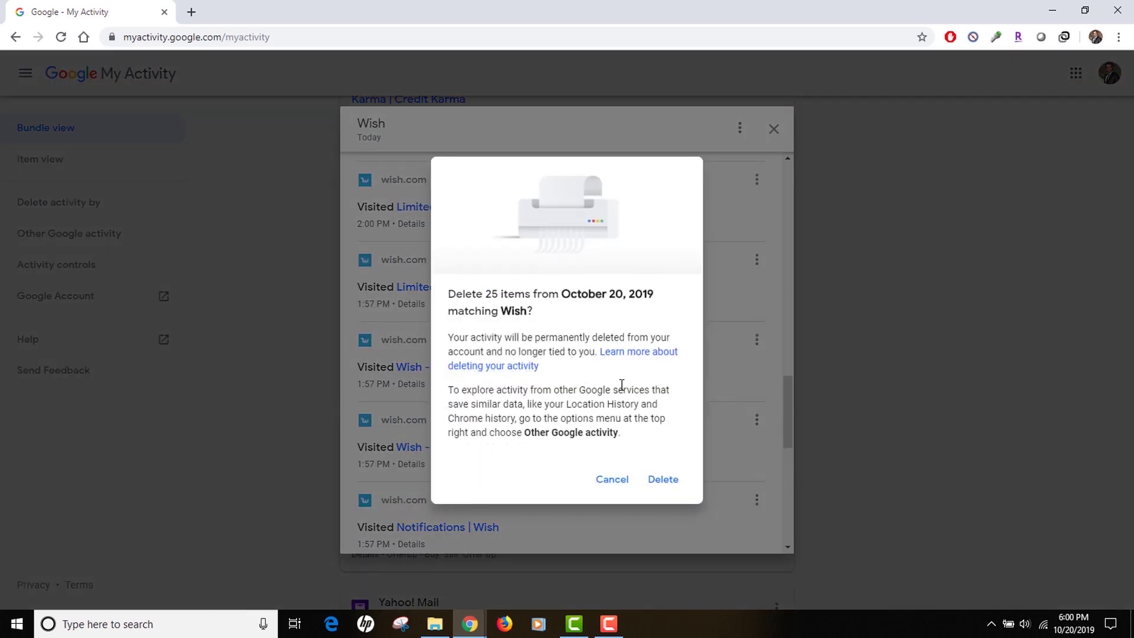
left_click(663, 480)
- Scroll back up to the top of the Today list, now starting with myaccount.google.com visits
scroll(844, 359, "down", 5)
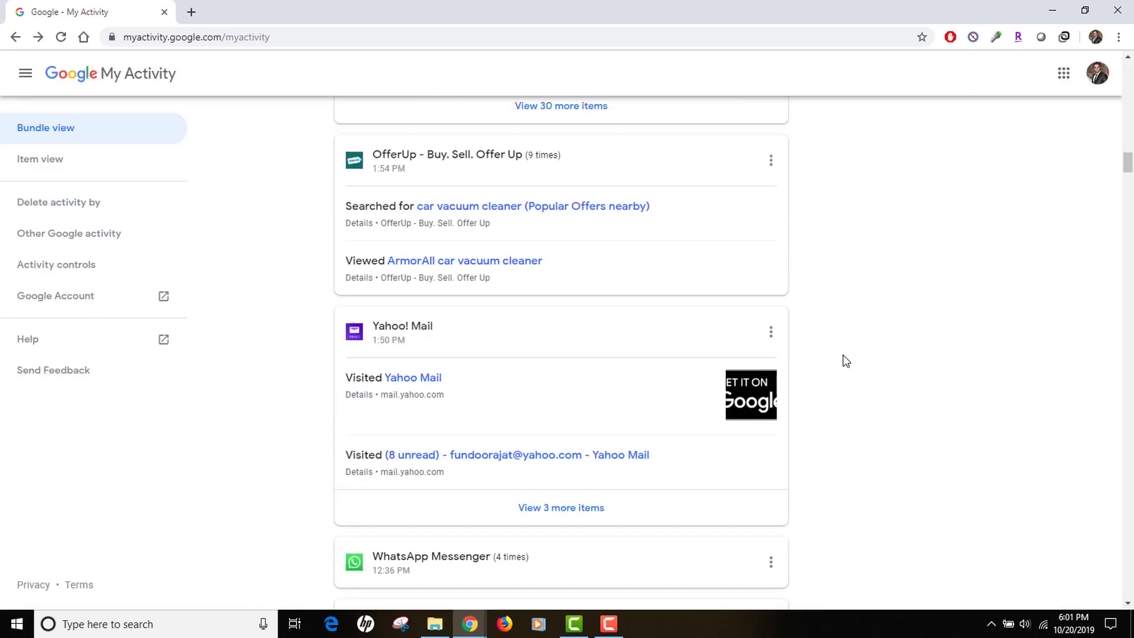
scroll(842, 355, "down", 4)
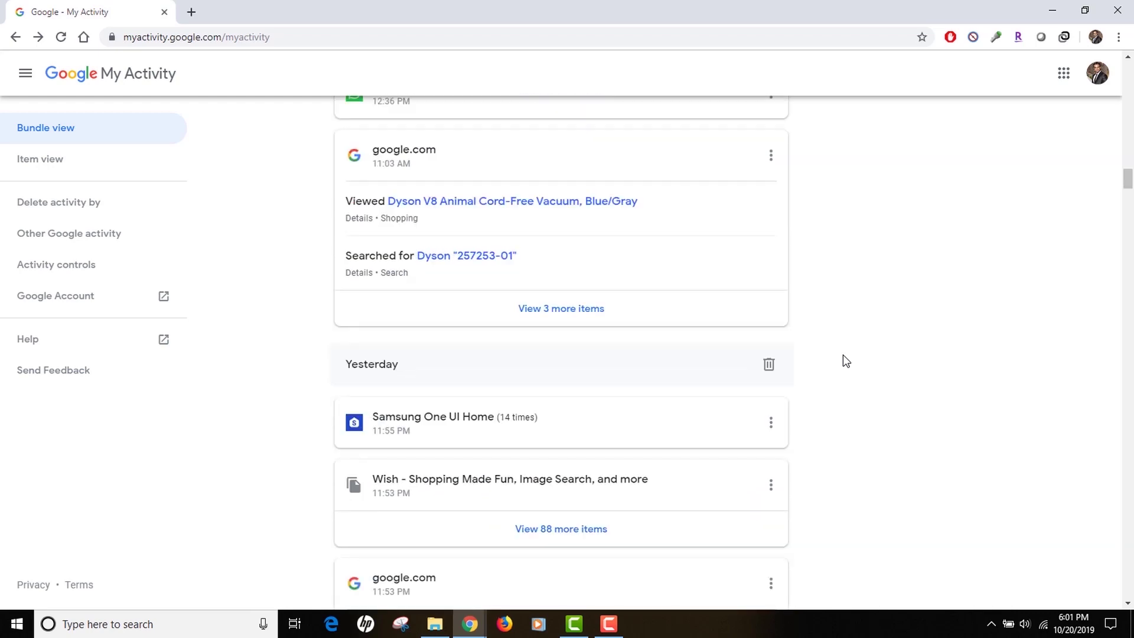
scroll(843, 355, "up", 6)
scroll(845, 360, "up", 18)
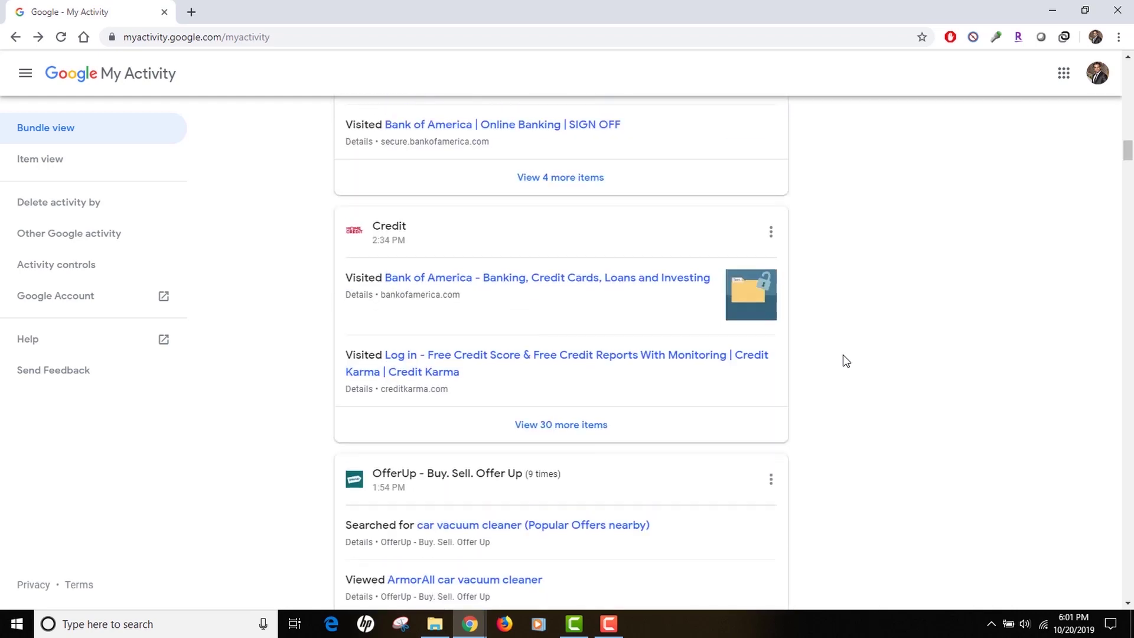
scroll(842, 355, "up", 20)
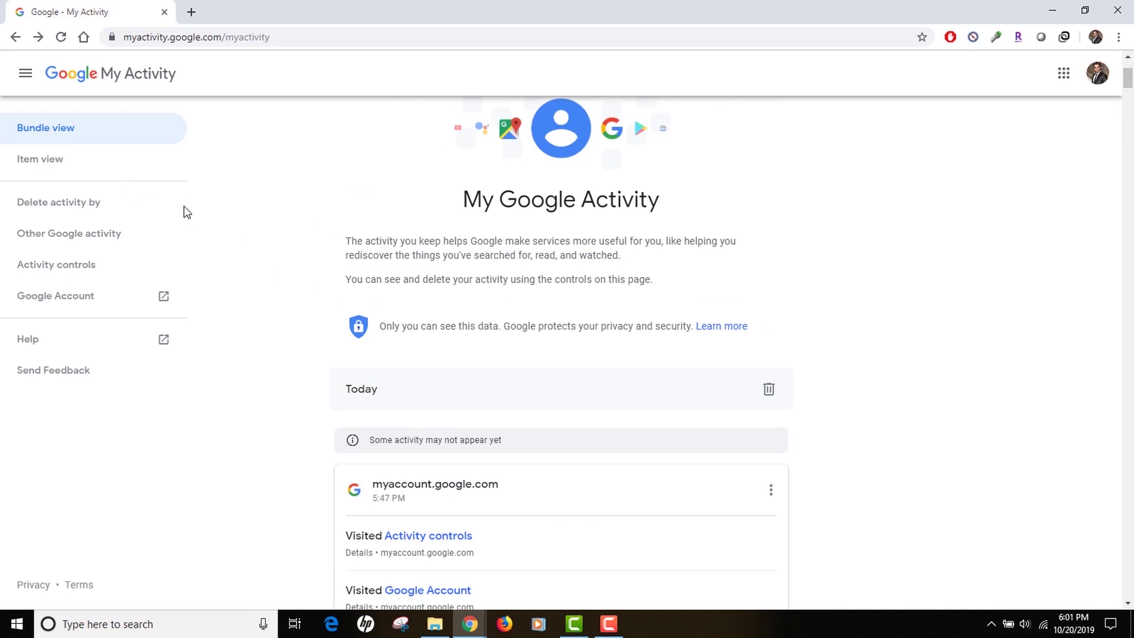
- Bring up the Delete activity time-range choices, glance at Custom range, and return to the list
left_click(83, 207)
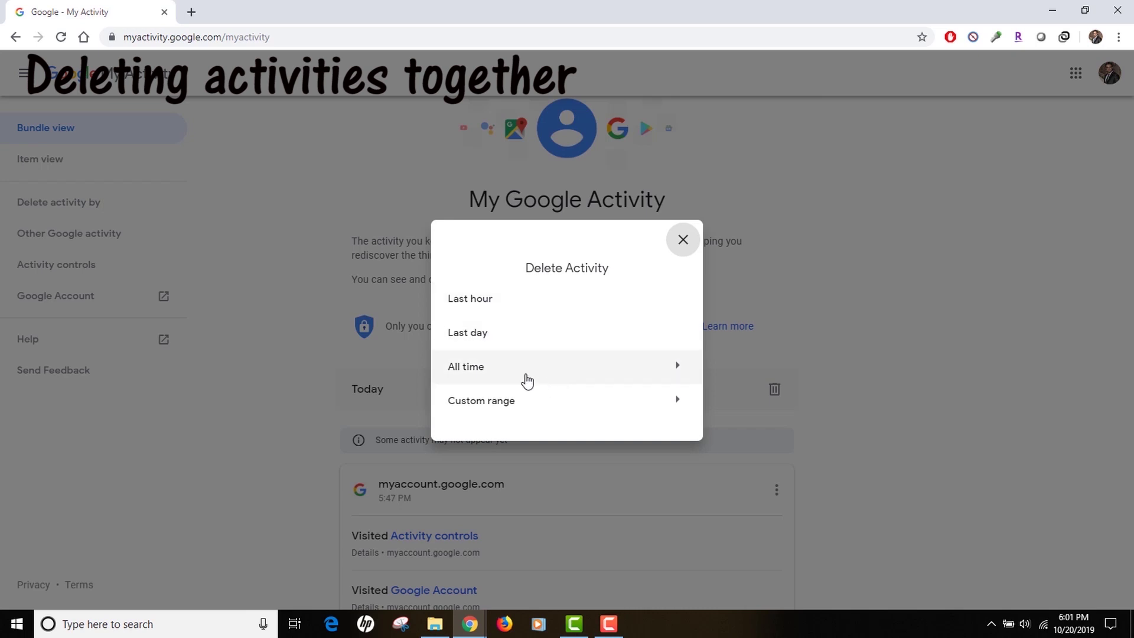
left_click(551, 403)
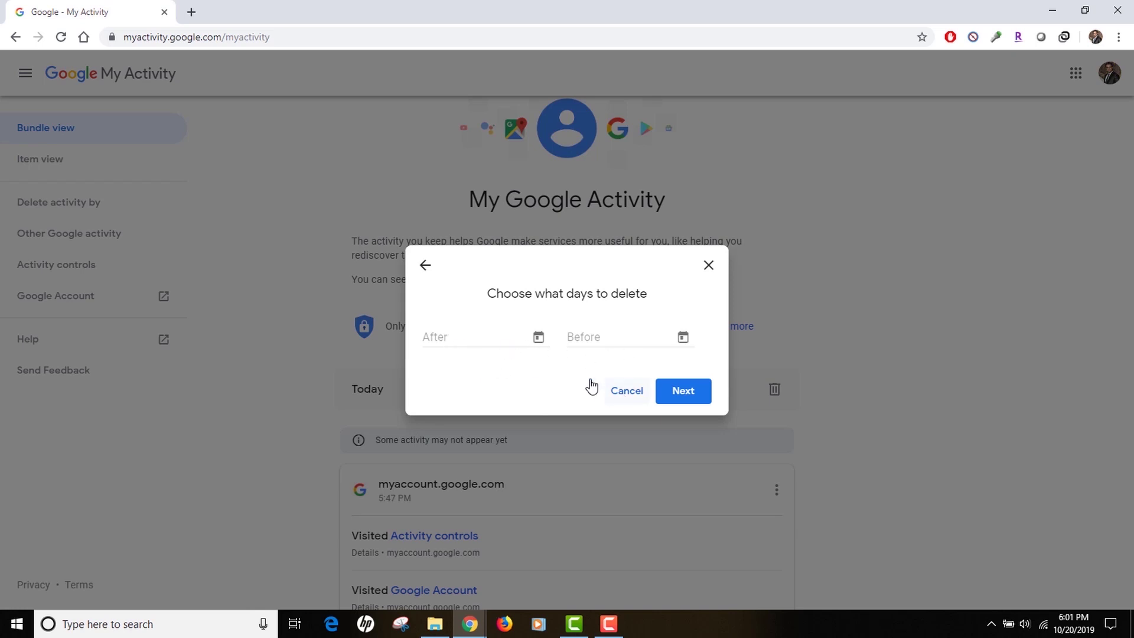
left_click(433, 282)
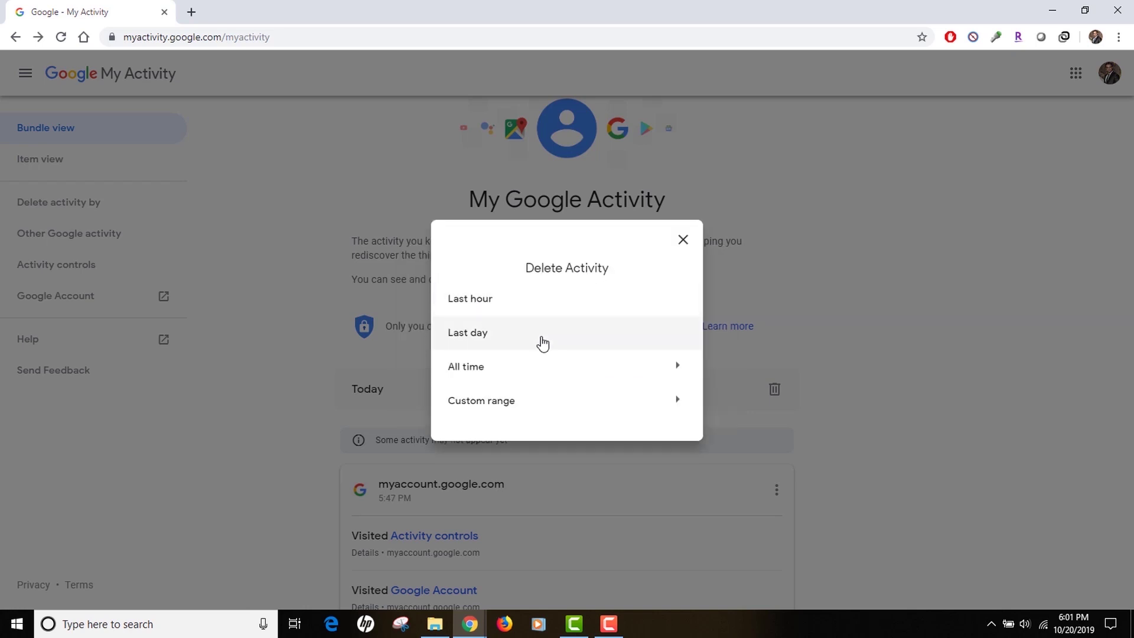
- Delete the last hour of activity, skipping All time, then go to Other Google activity
left_click(567, 369)
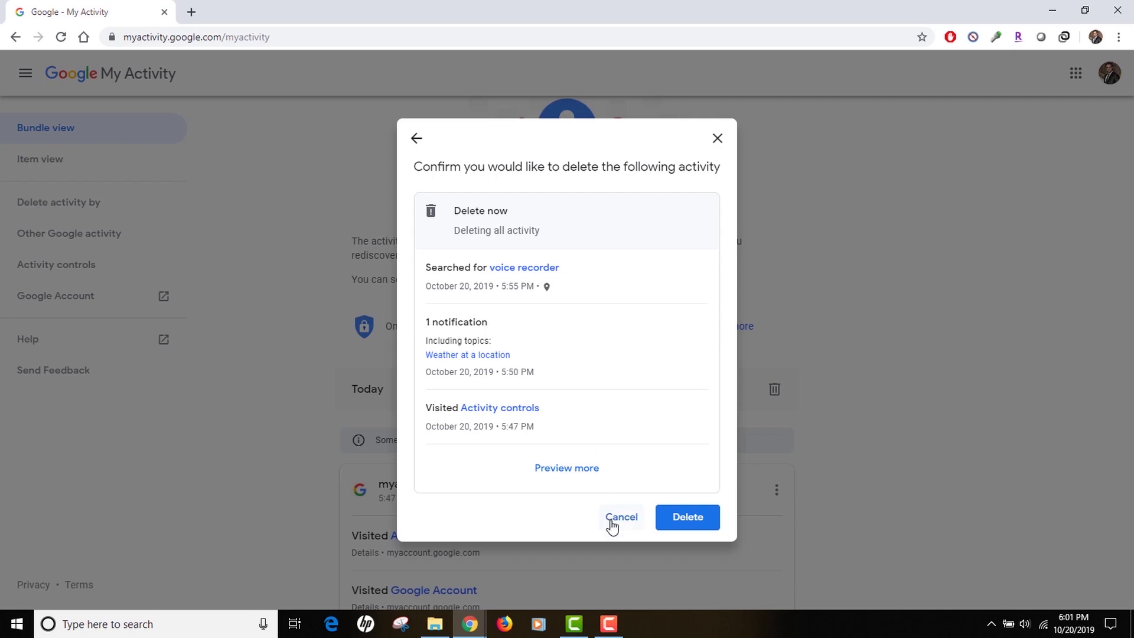
left_click(417, 139)
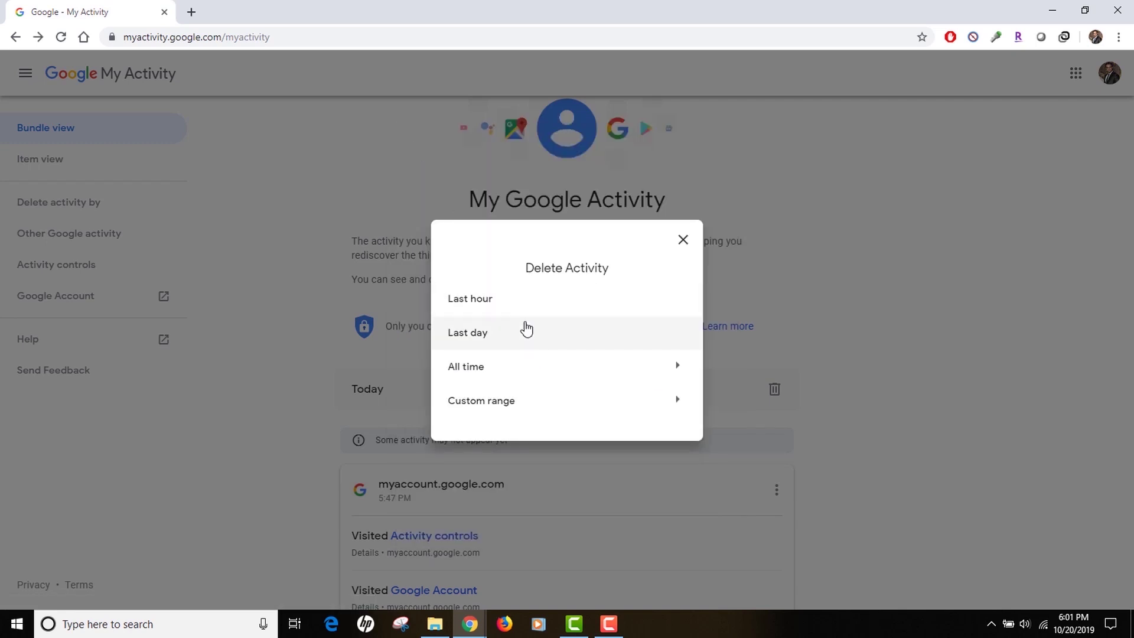
left_click(491, 301)
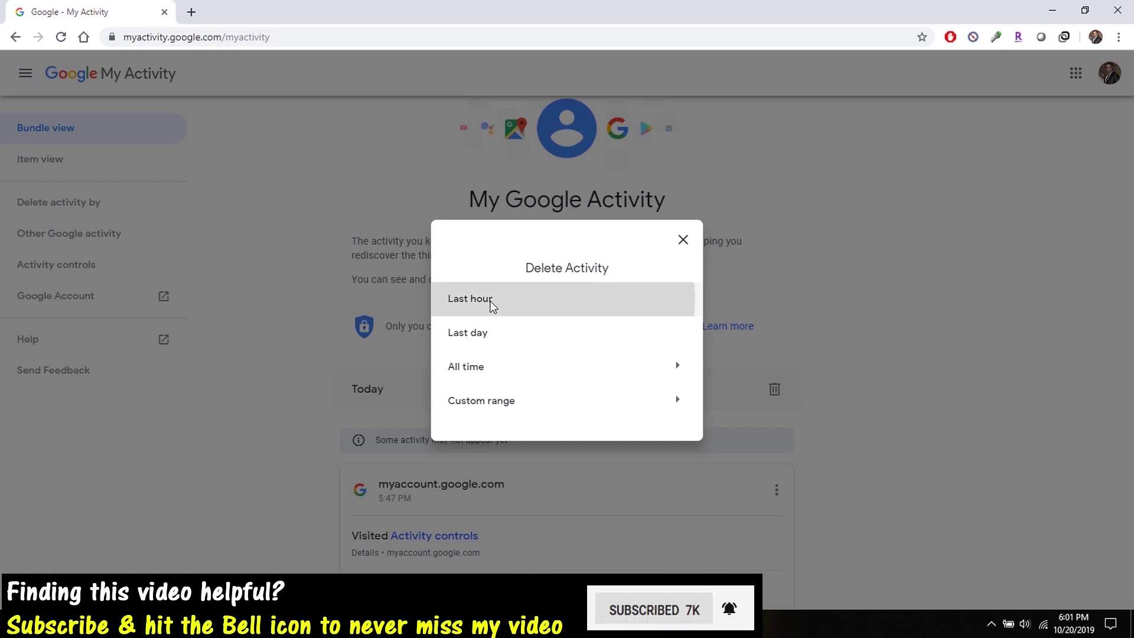
left_click(660, 472)
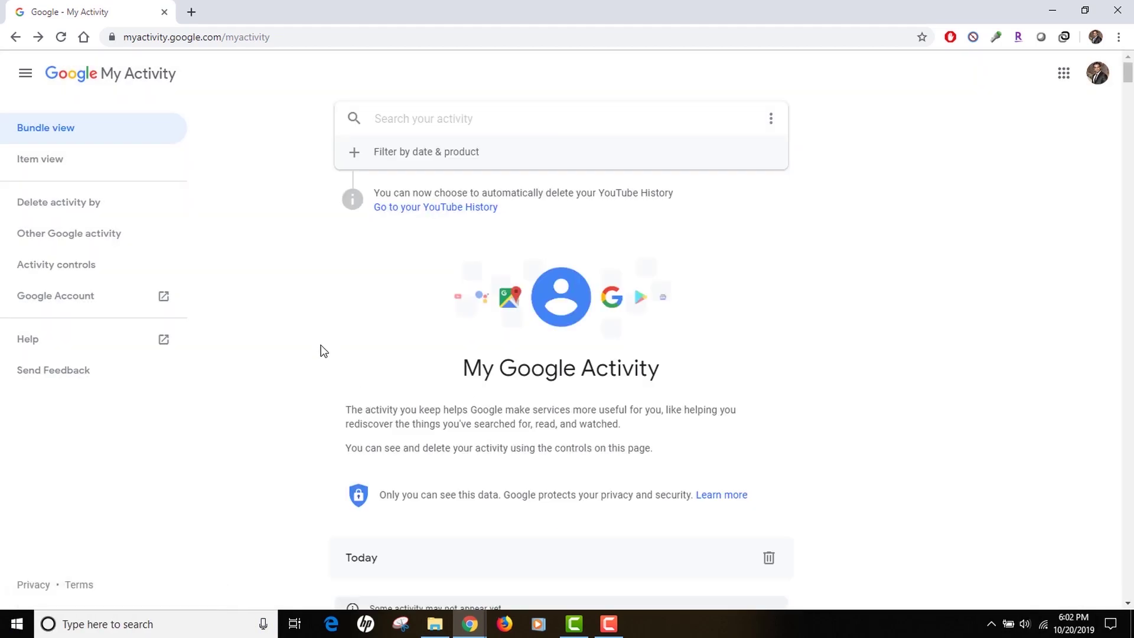
left_click(86, 235)
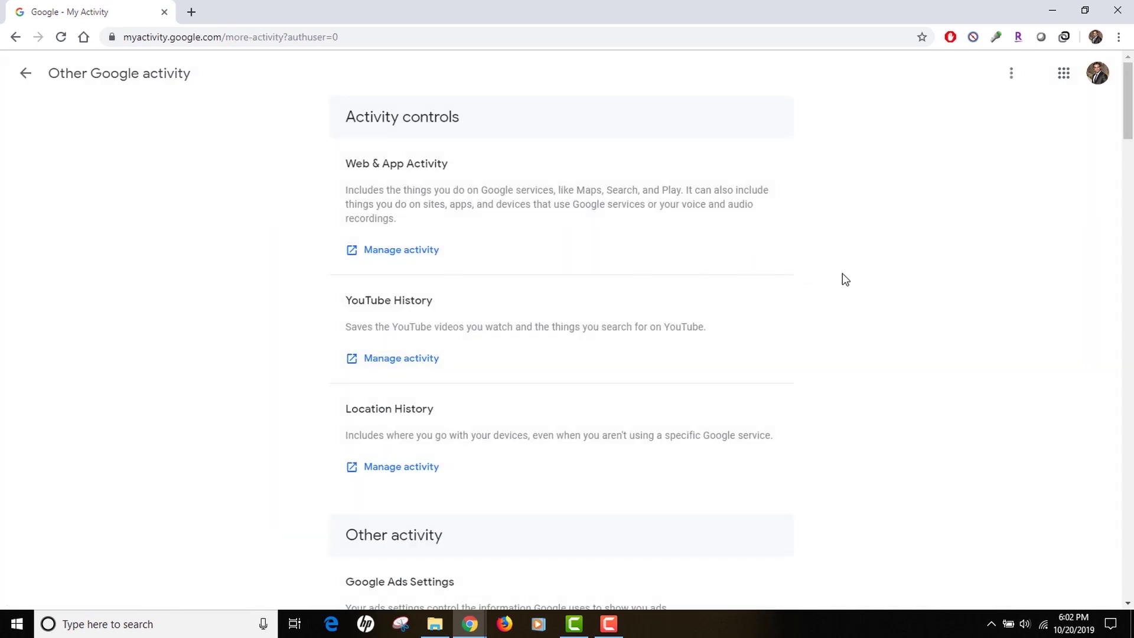
scroll(844, 276, "down", 3)
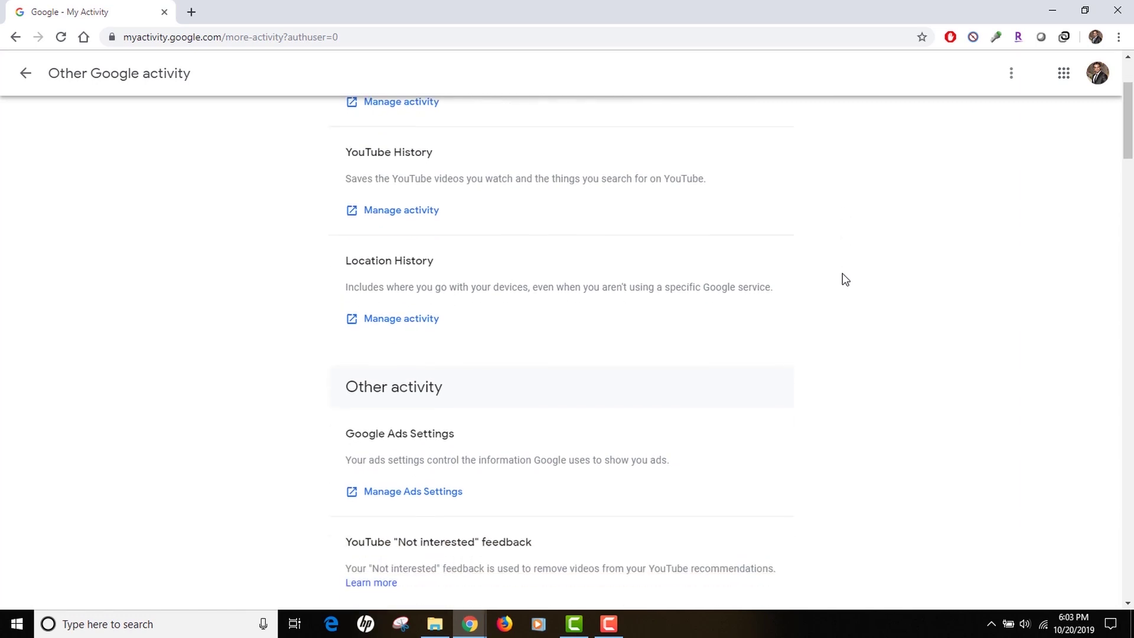
scroll(842, 274, "down", 8)
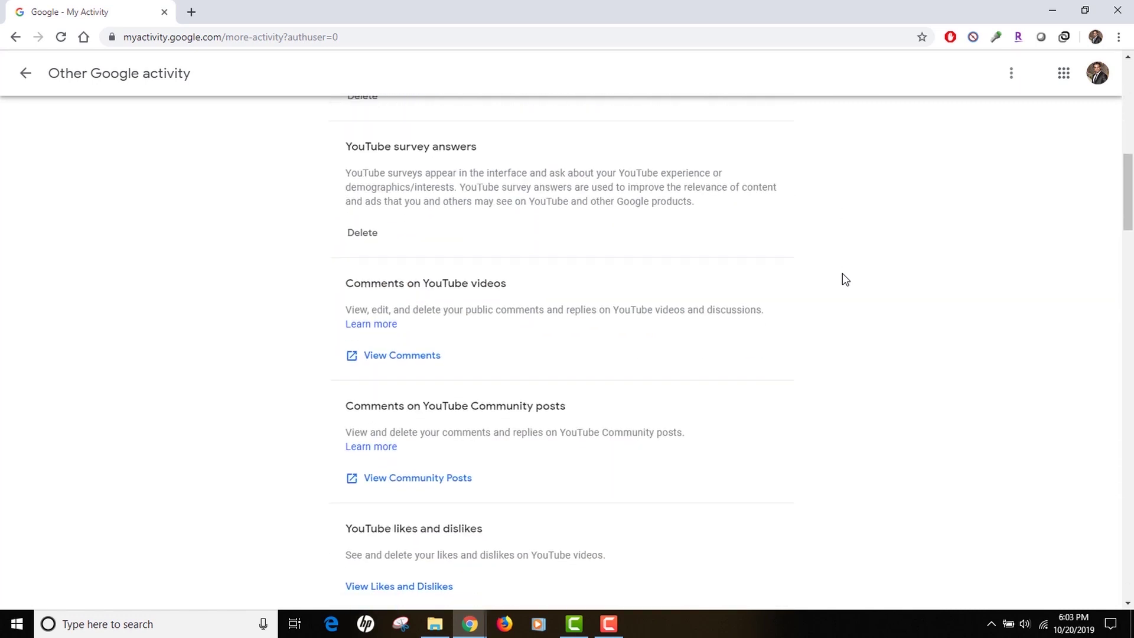
scroll(842, 274, "down", 6)
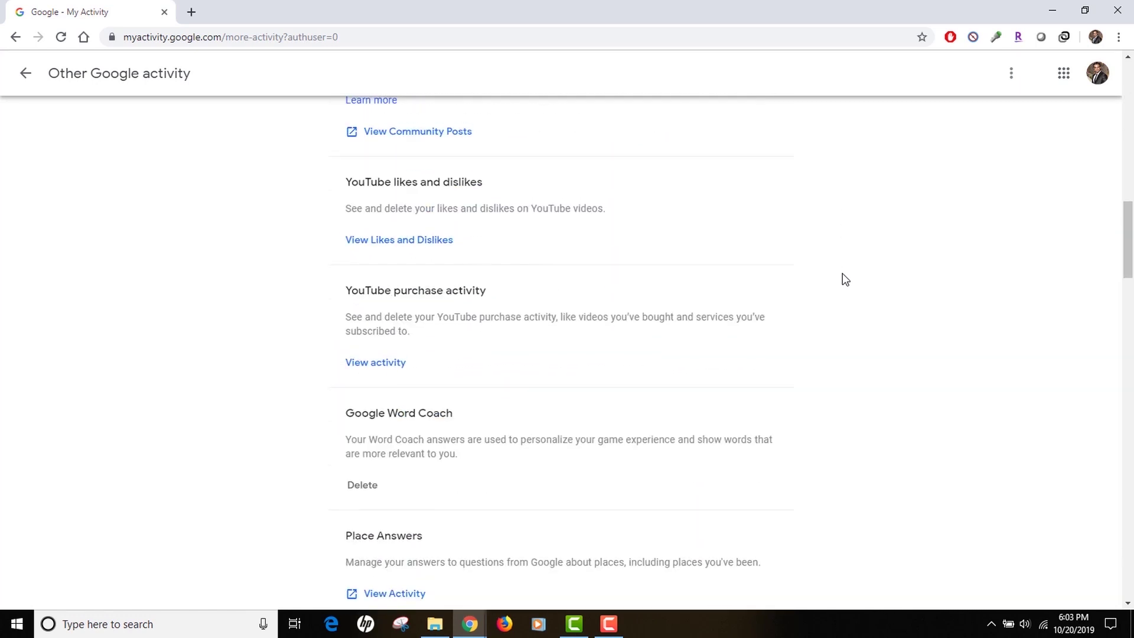
scroll(843, 277, "down", 6)
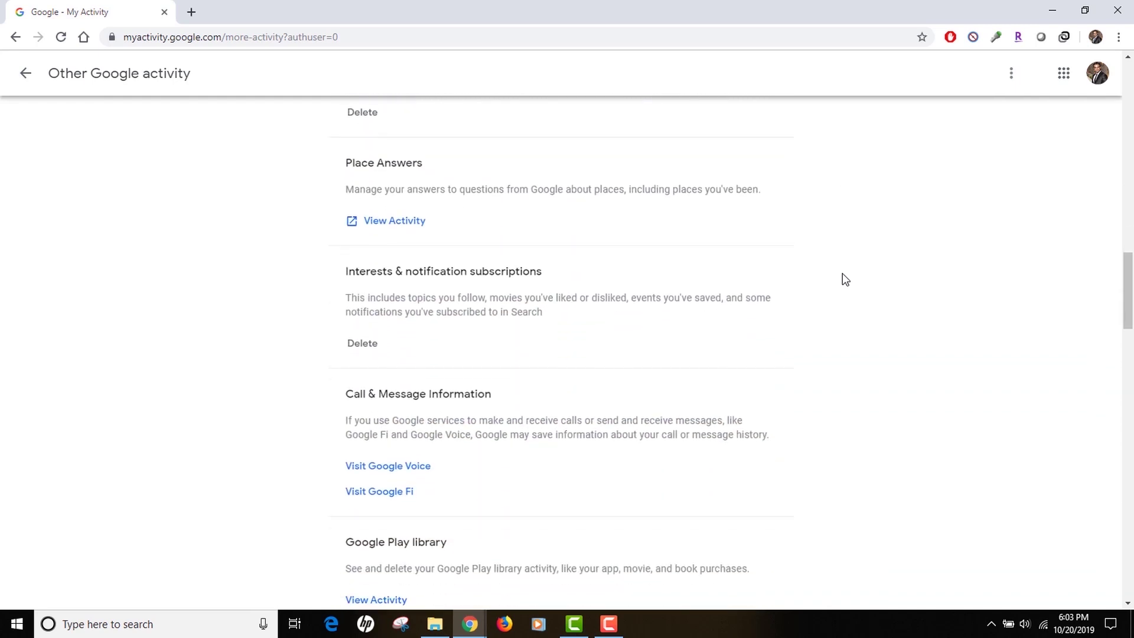
scroll(848, 317, "down", 3)
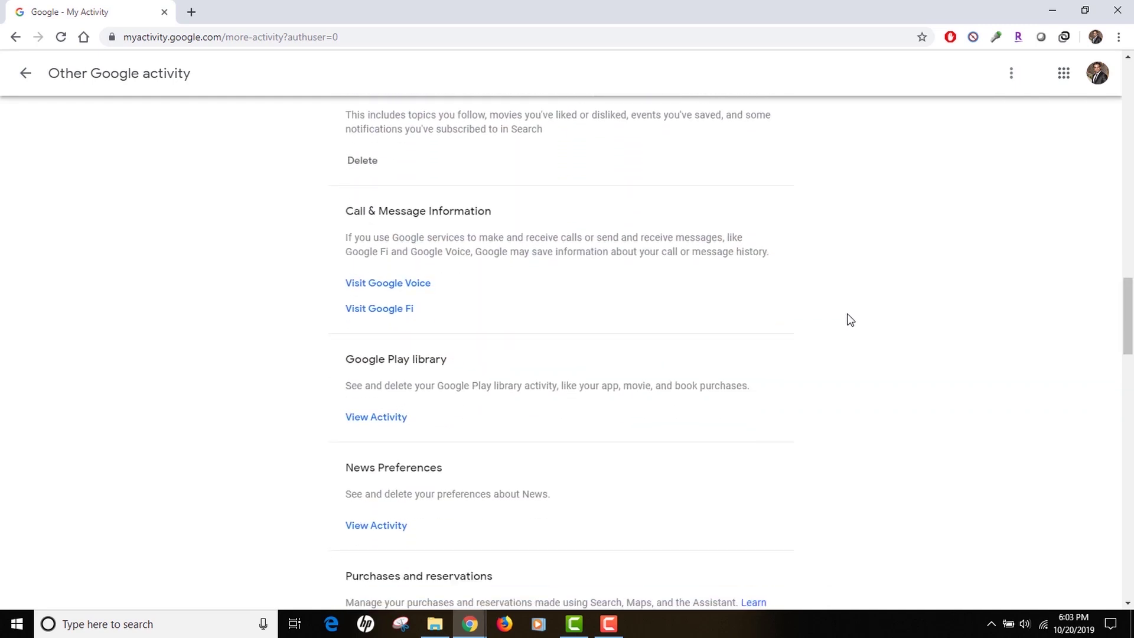
scroll(850, 320, "down", 6)
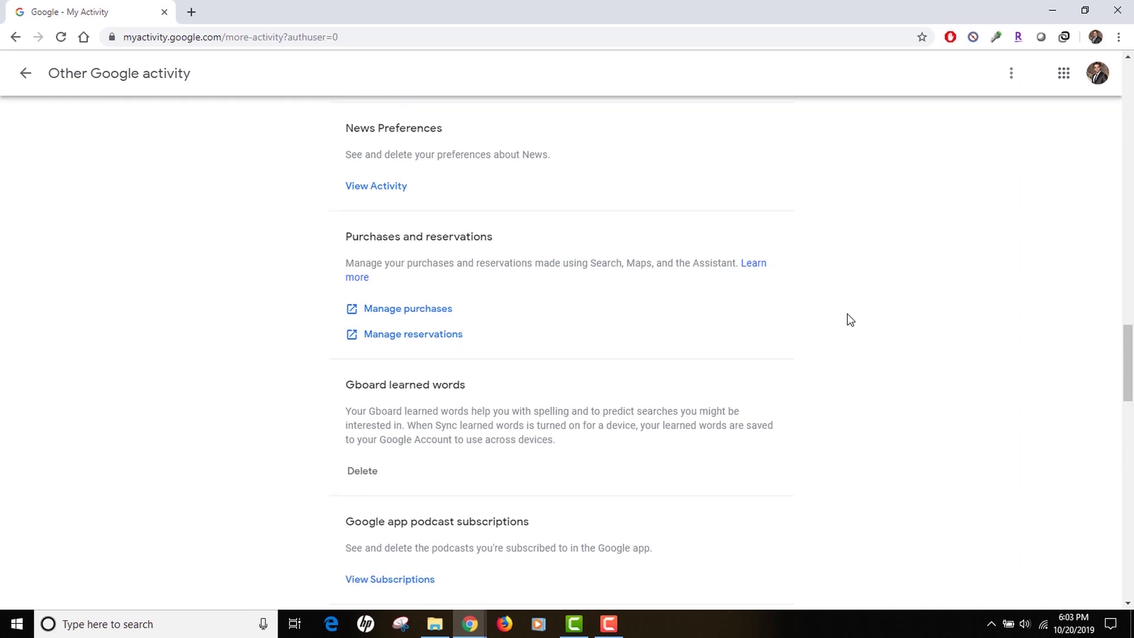
scroll(850, 320, "up", 18)
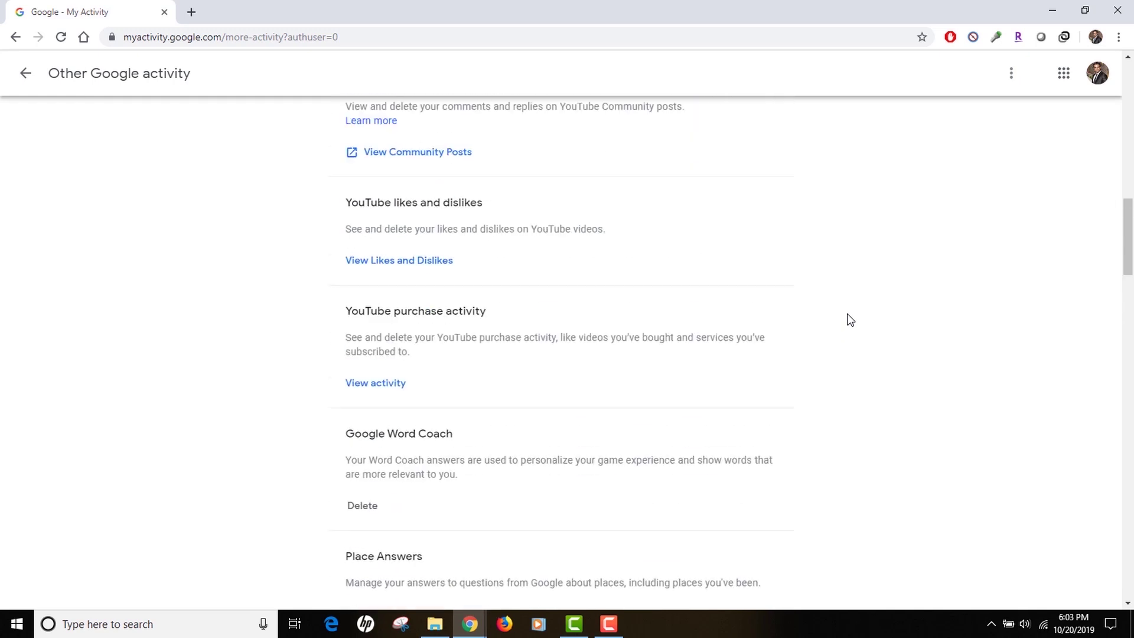
scroll(850, 320, "up", 11)
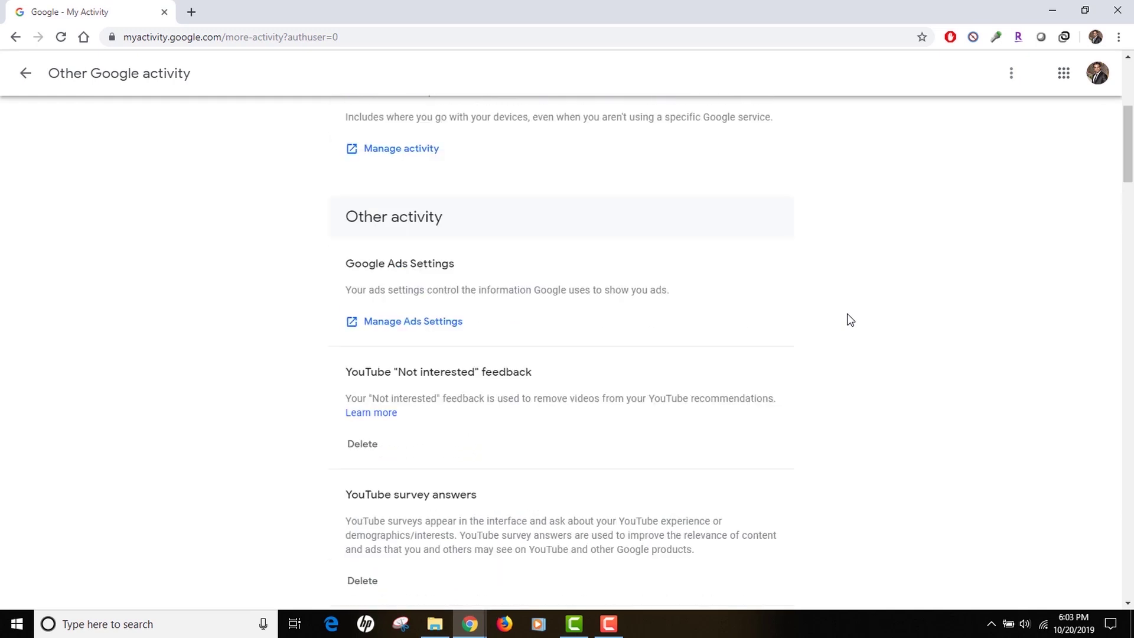
scroll(849, 320, "up", 5)
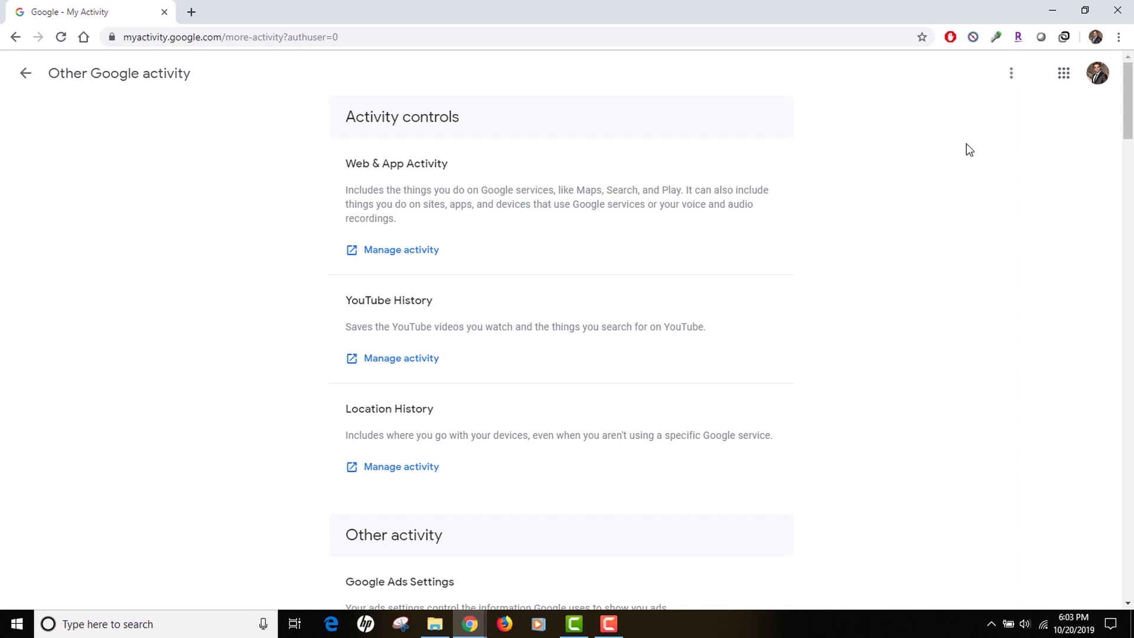
- Go from Activity controls to the Web & App Activity history page in My Activity
key("alt+Left")
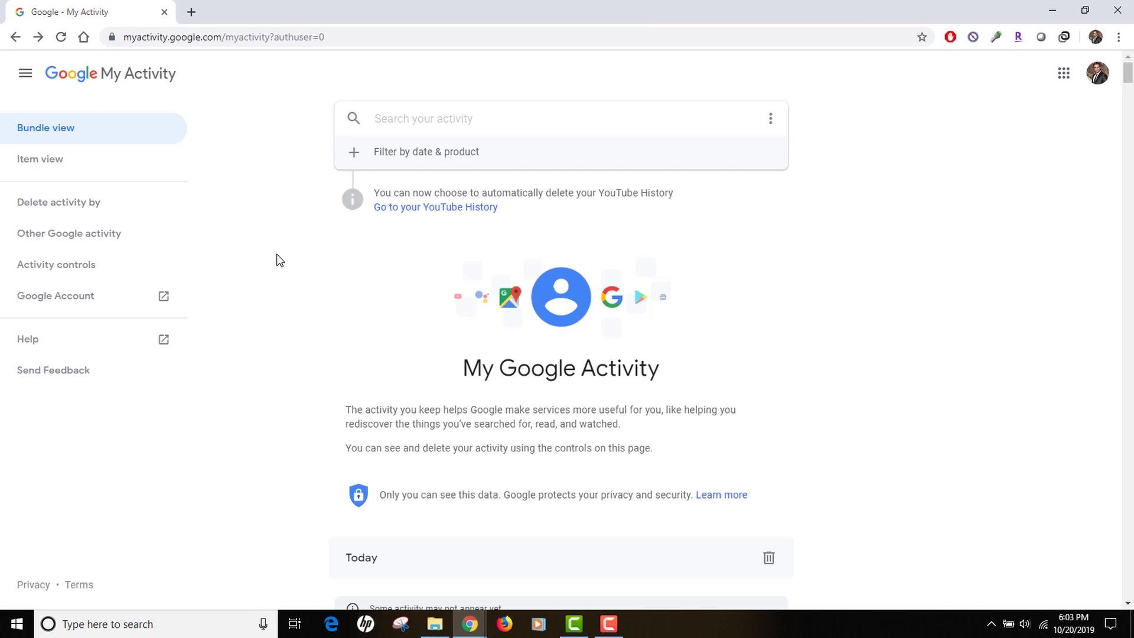
left_click(78, 267)
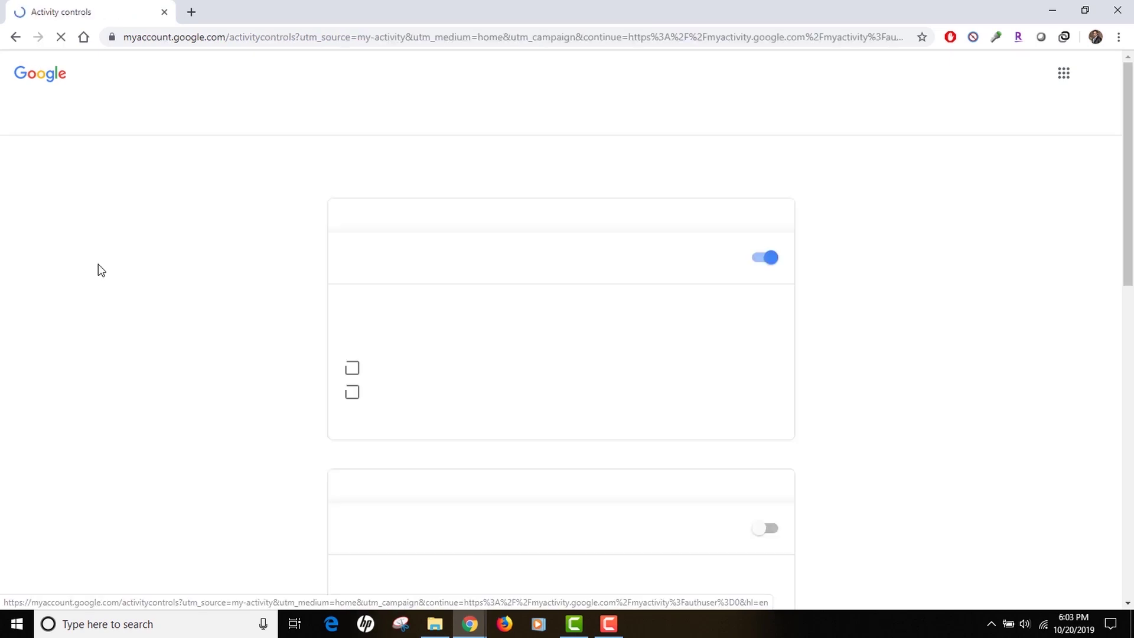
scroll(855, 380, "down", 1)
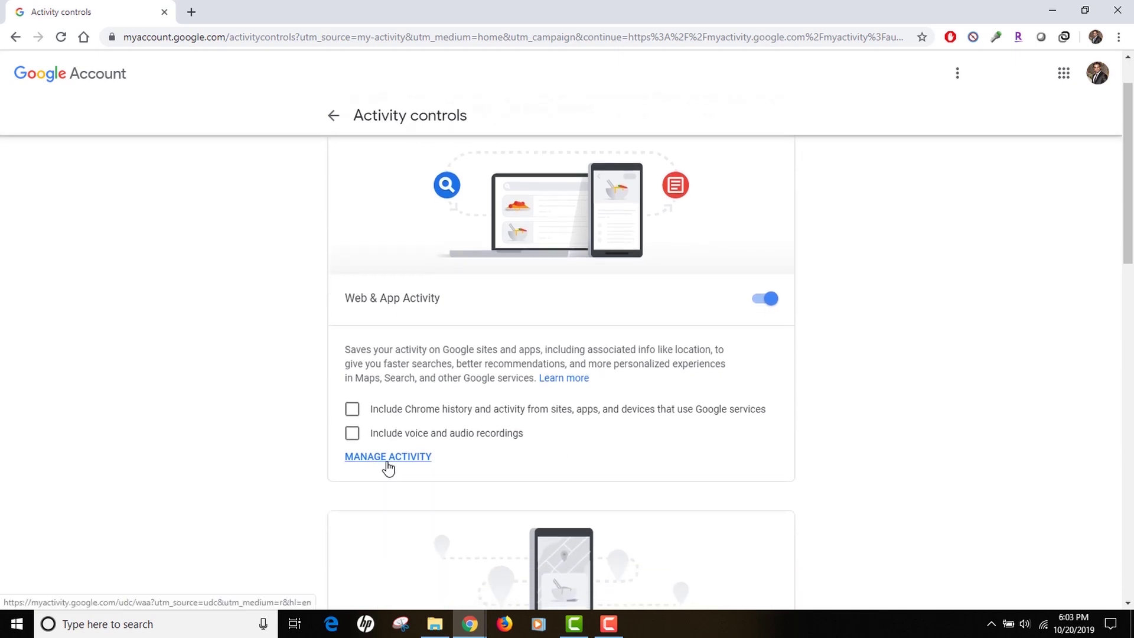
triple_click(404, 299)
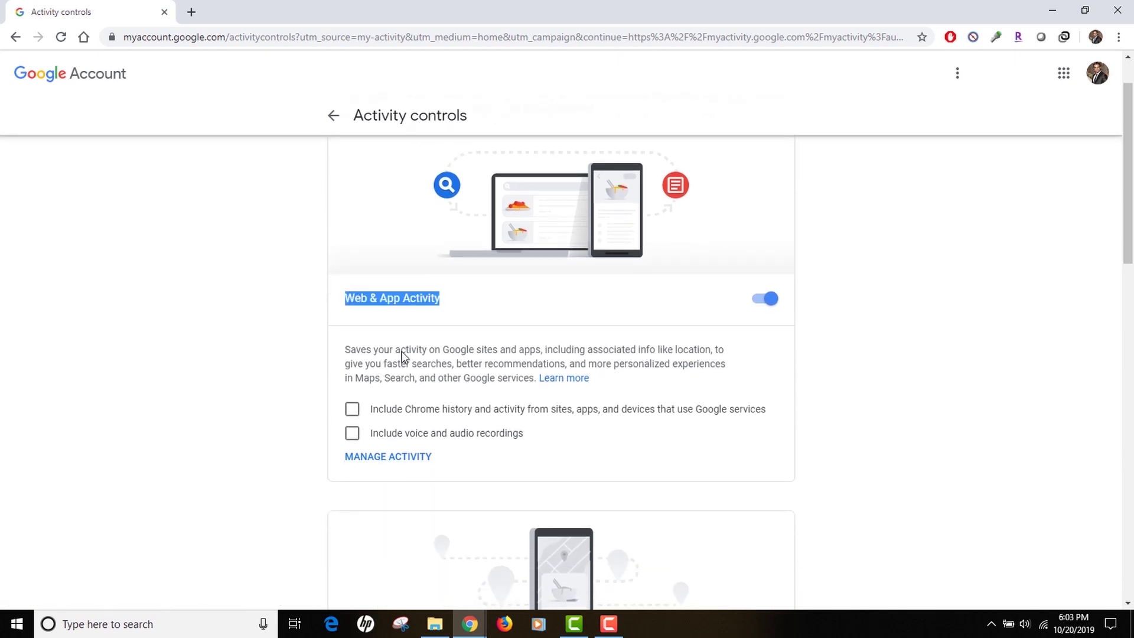
left_click(418, 456)
left_click(418, 456)
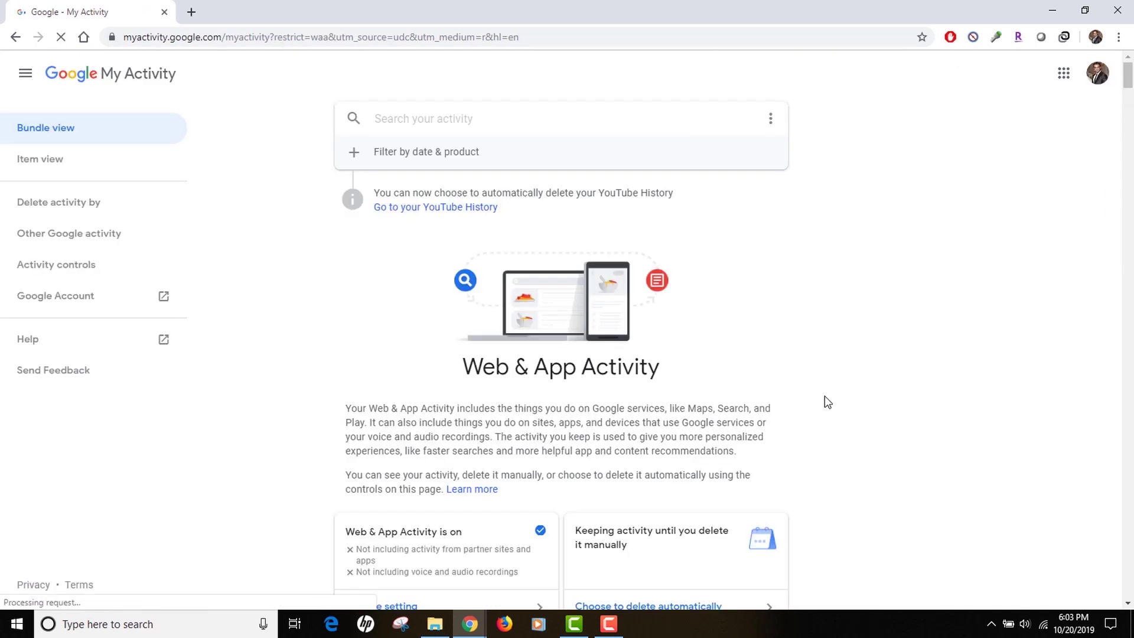
- Bring up the Web & App Activity retention choices, 18-month or 3-month auto-delete
scroll(853, 395, "down", 1)
scroll(852, 396, "down", 1)
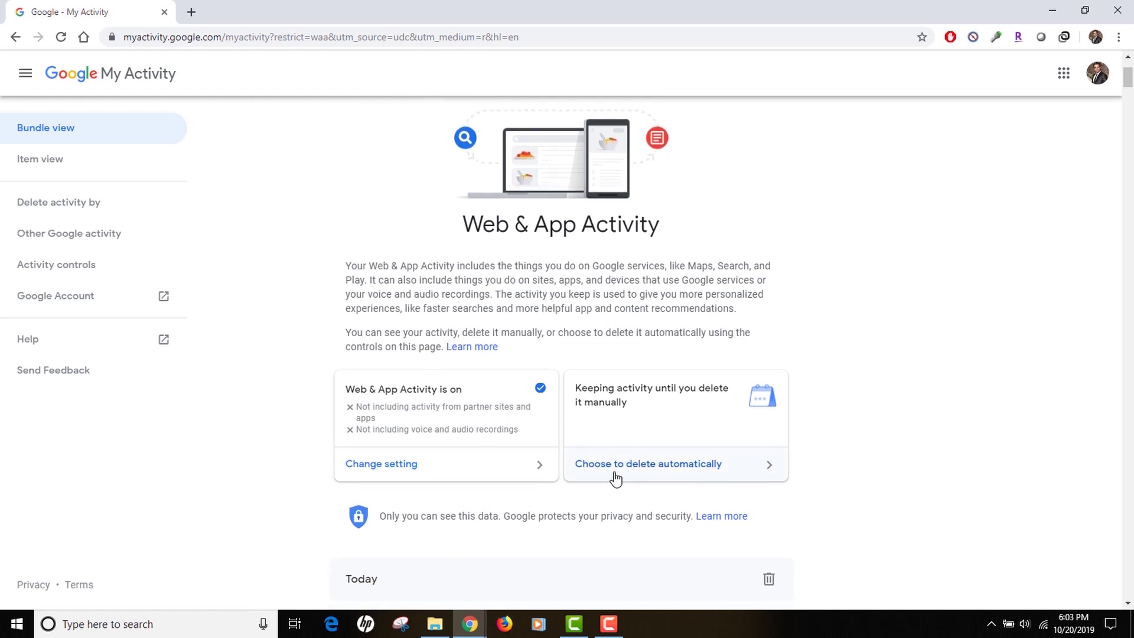
left_click(648, 470)
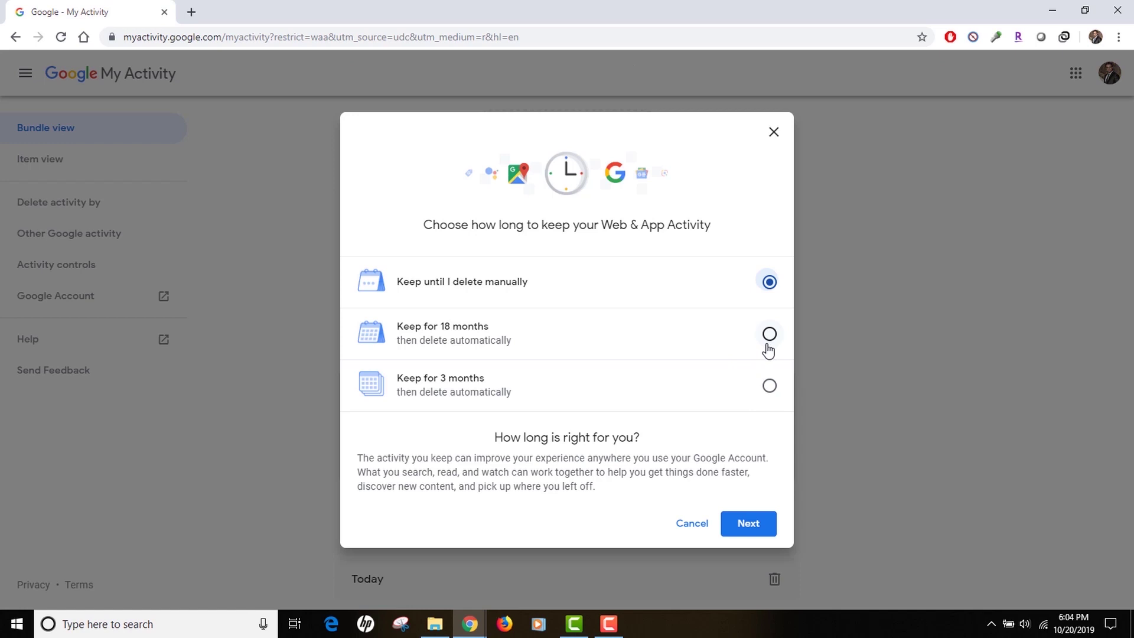
left_click(770, 386)
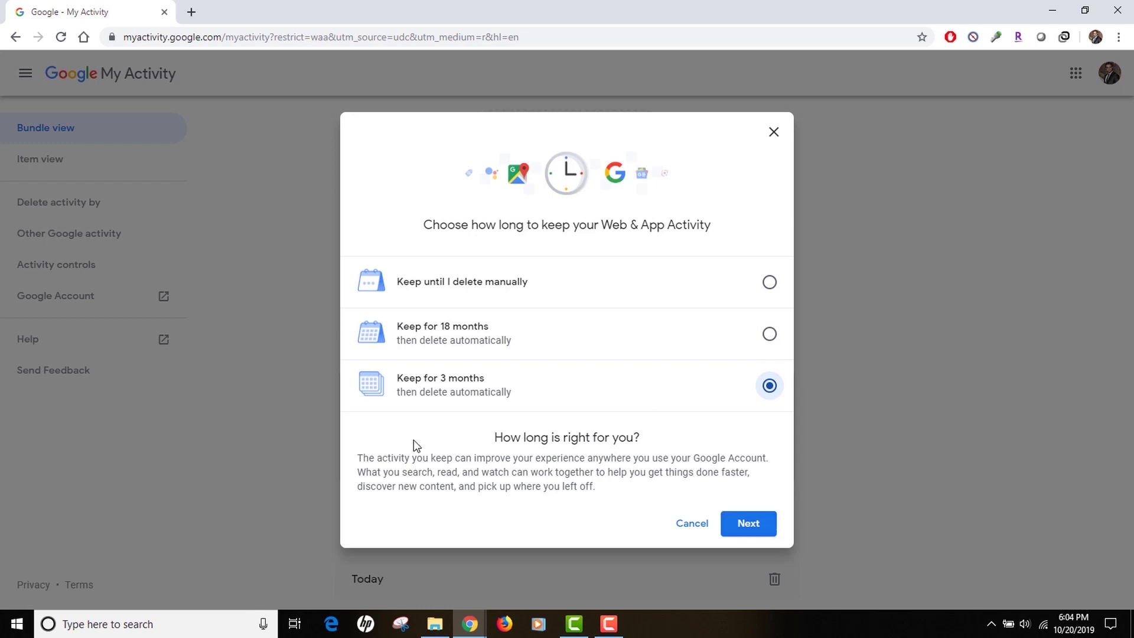
left_click(716, 281)
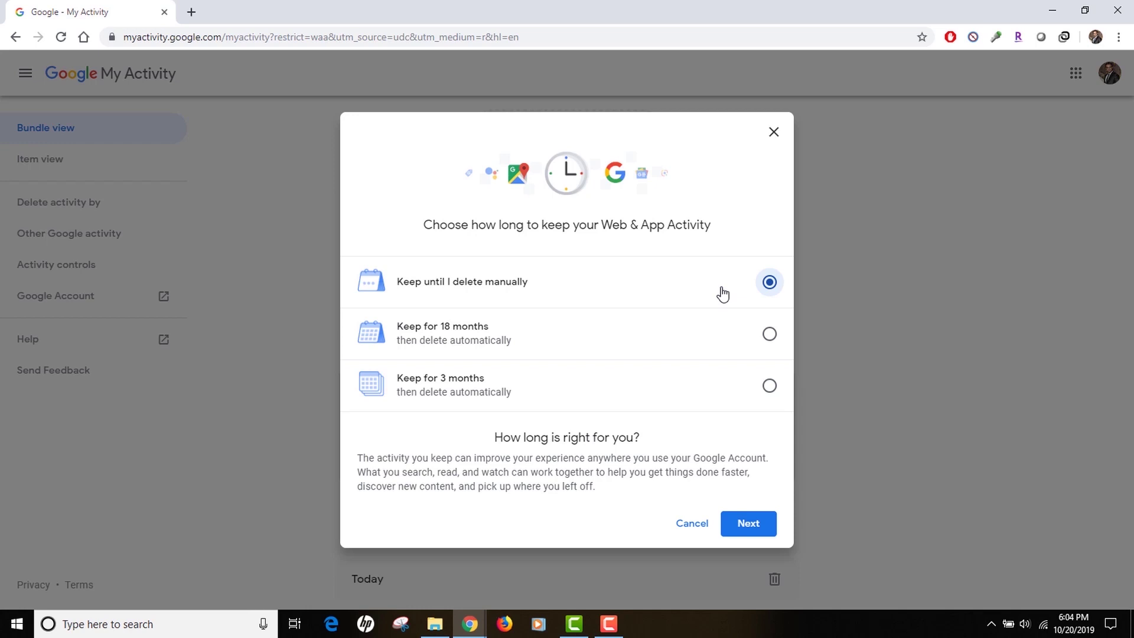
left_click(331, 315)
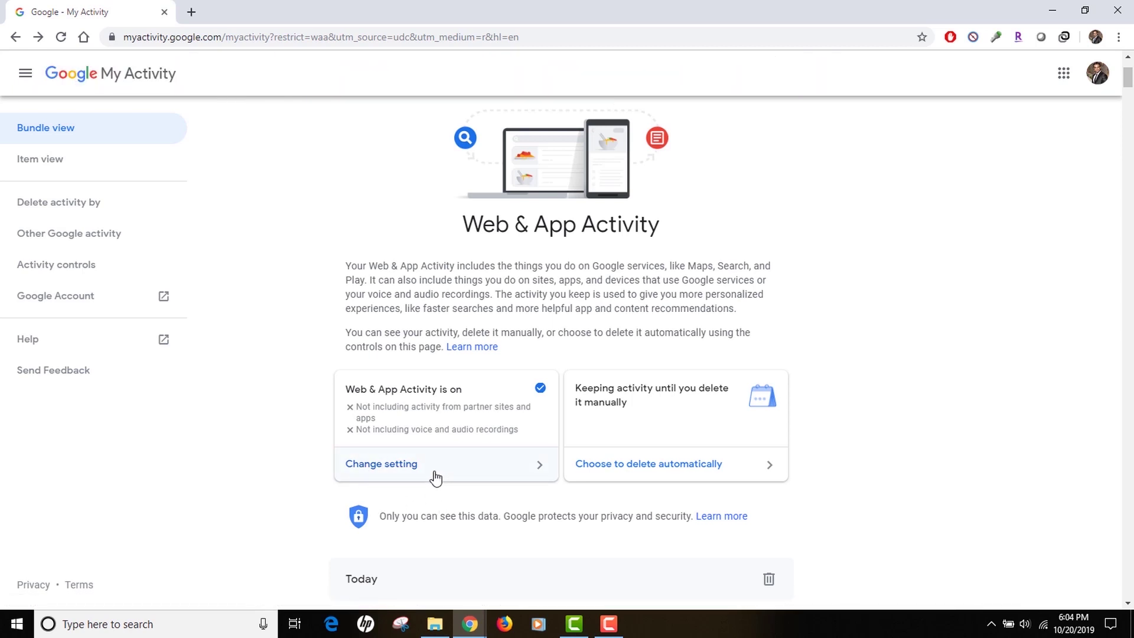
- Switch off the Web & App Activity toggle and confirm the pause
left_click(409, 470)
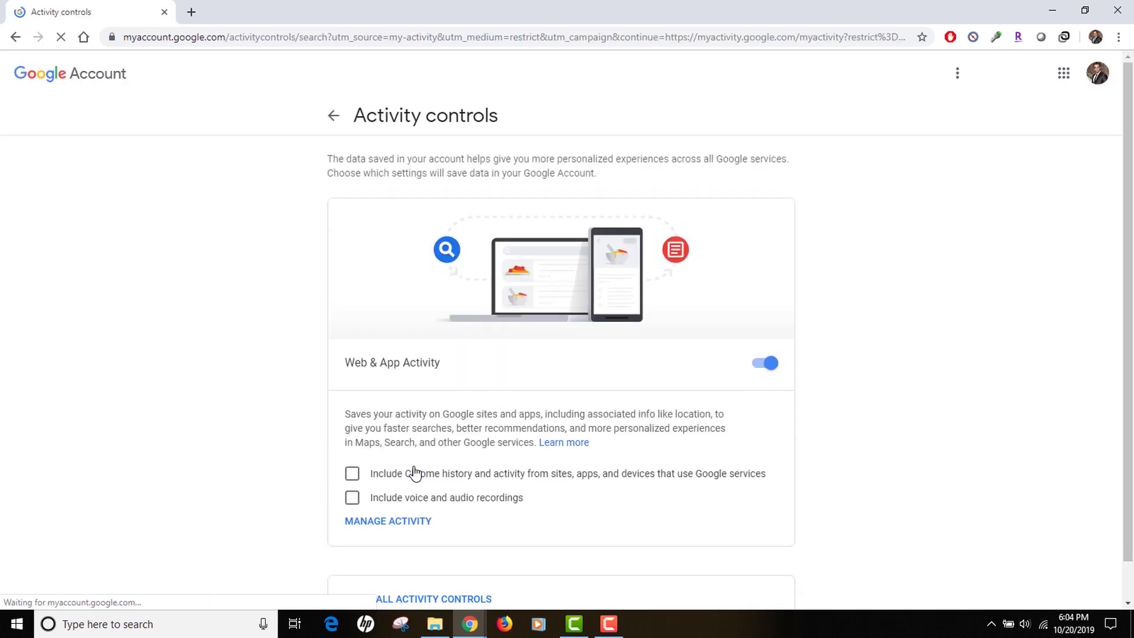
left_click(768, 366)
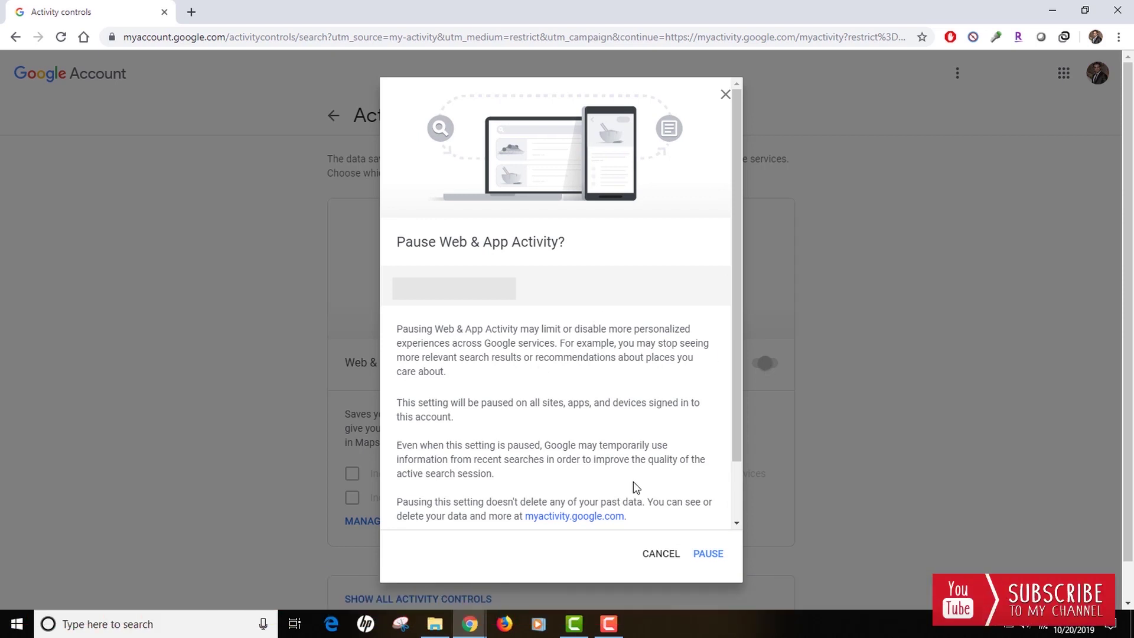
left_click(712, 559)
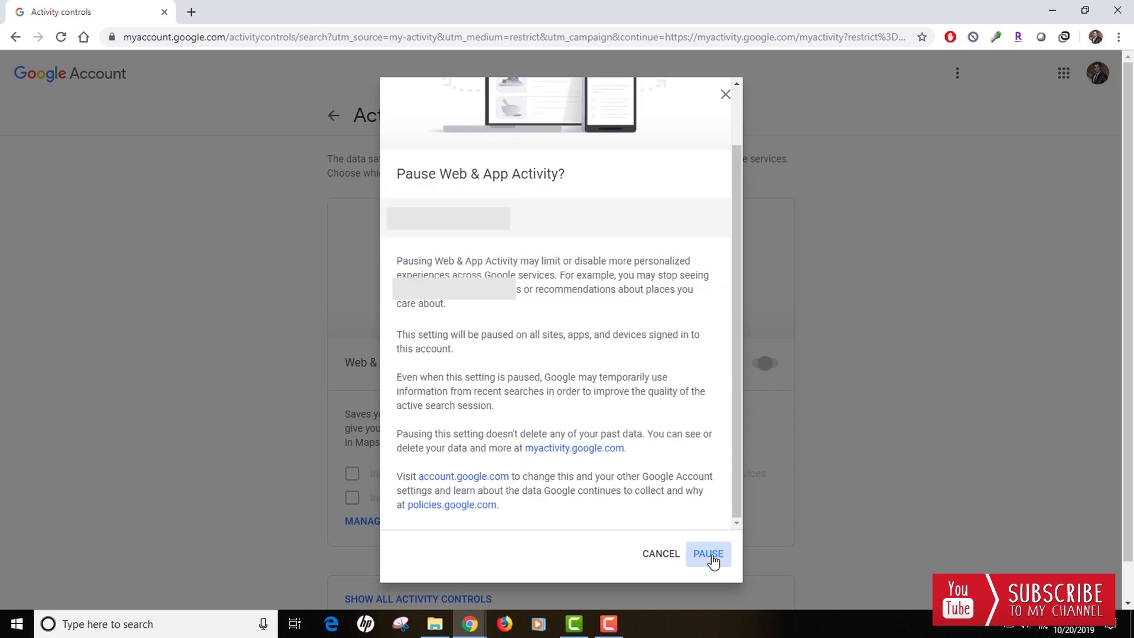
left_click(706, 559)
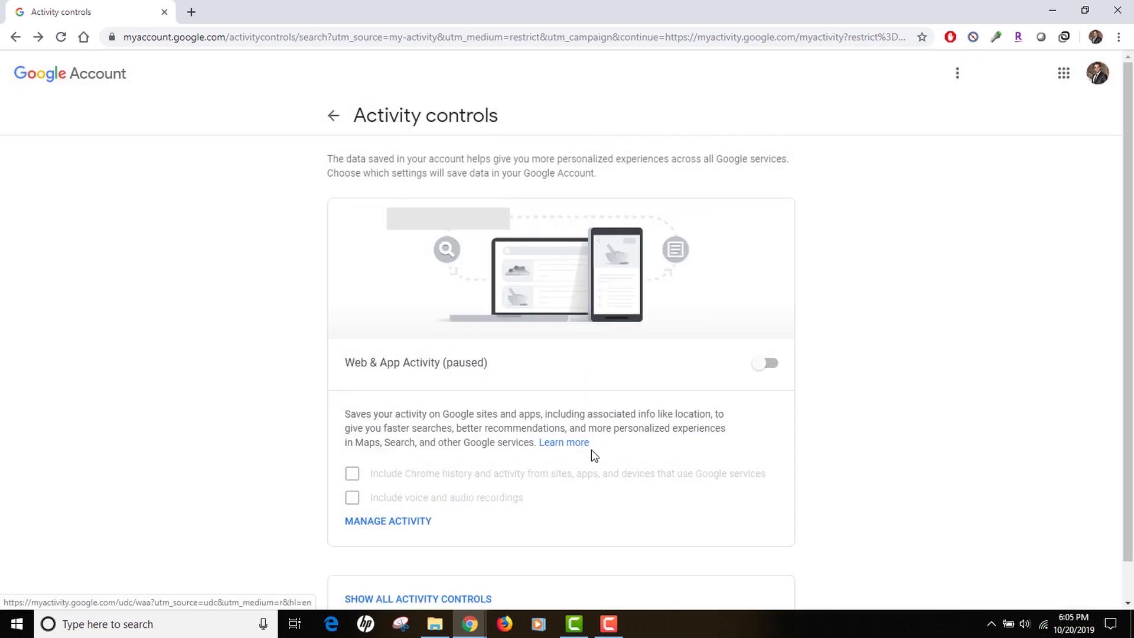
- Return to the My Activity Web & App Activity page, now reporting tracking as paused
triple_click(451, 364)
left_click(507, 386)
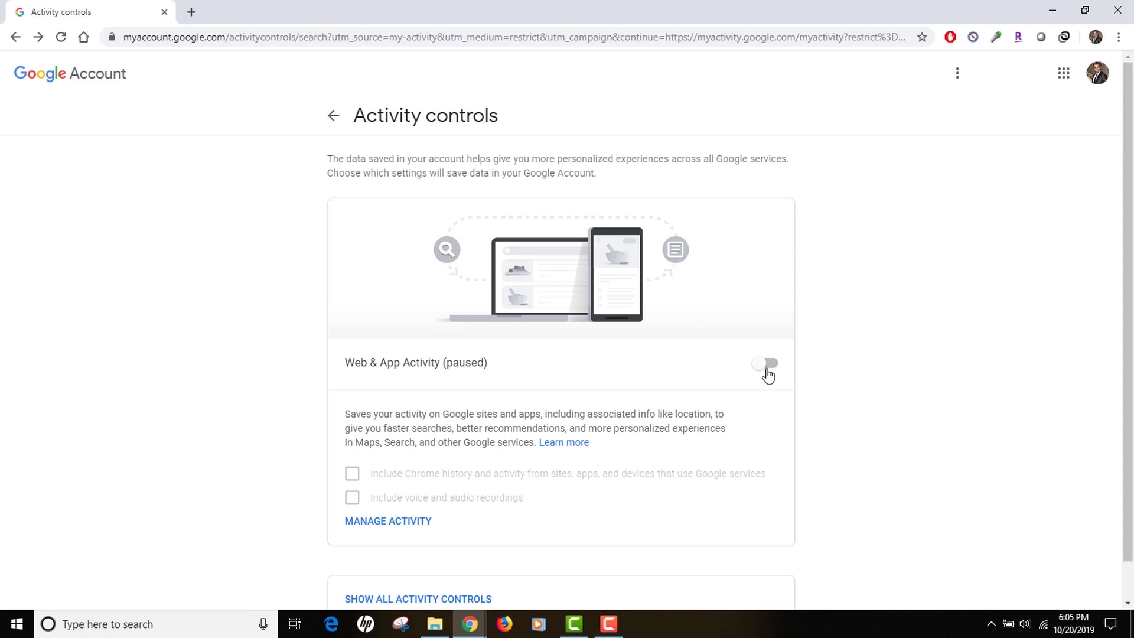
left_click(329, 120)
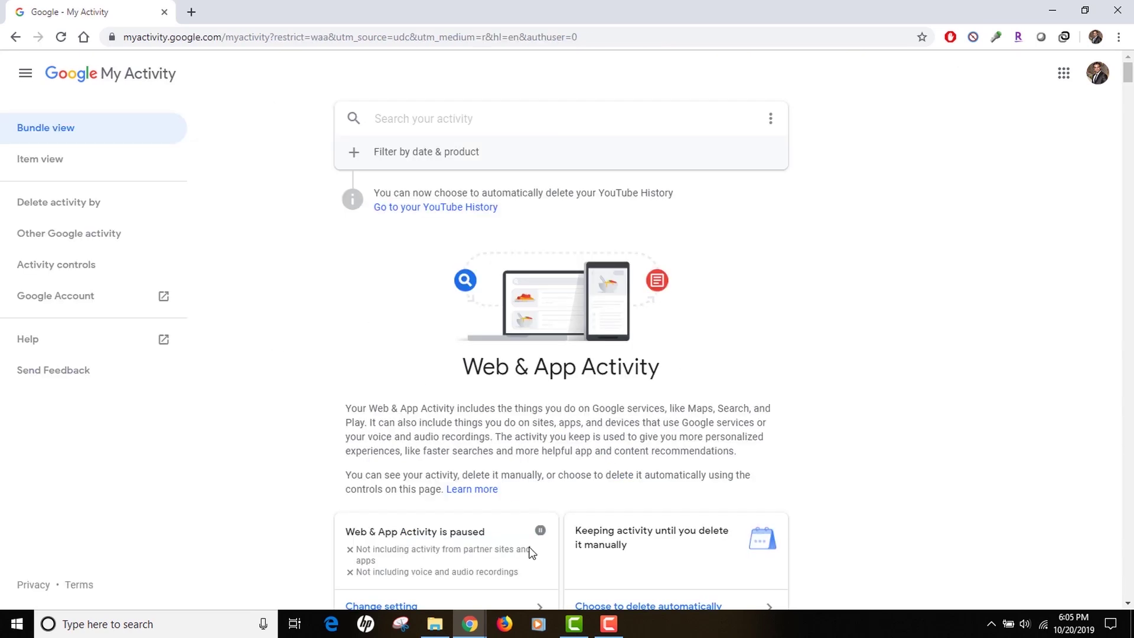